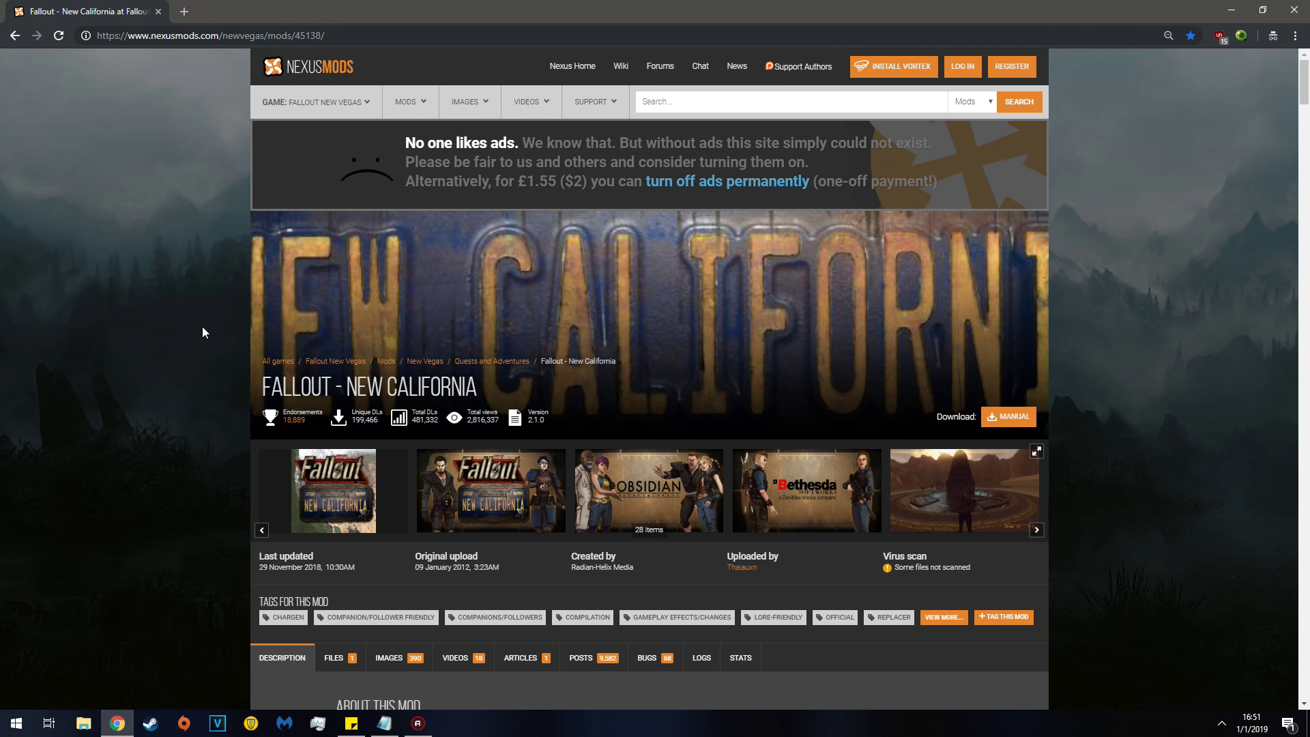
Scroll down the Fallout - New California mod page toward its tabs
{"action": "scroll", "coordinate": [202, 332], "scroll_direction": "down", "scroll_amount": 5}
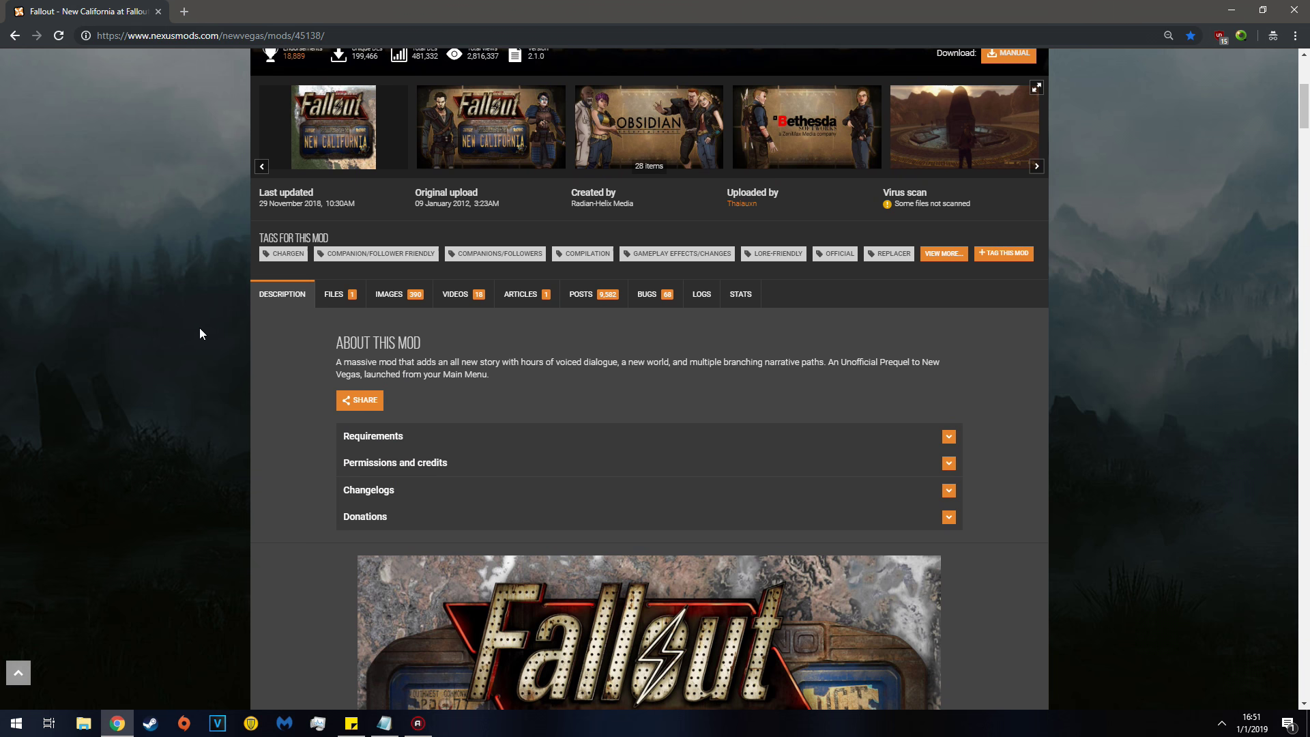
Review the mod's files list, including the 6.9GB BETA 213 installer, then minimize the browser
{"action": "left_click", "coordinate": [353, 302]}
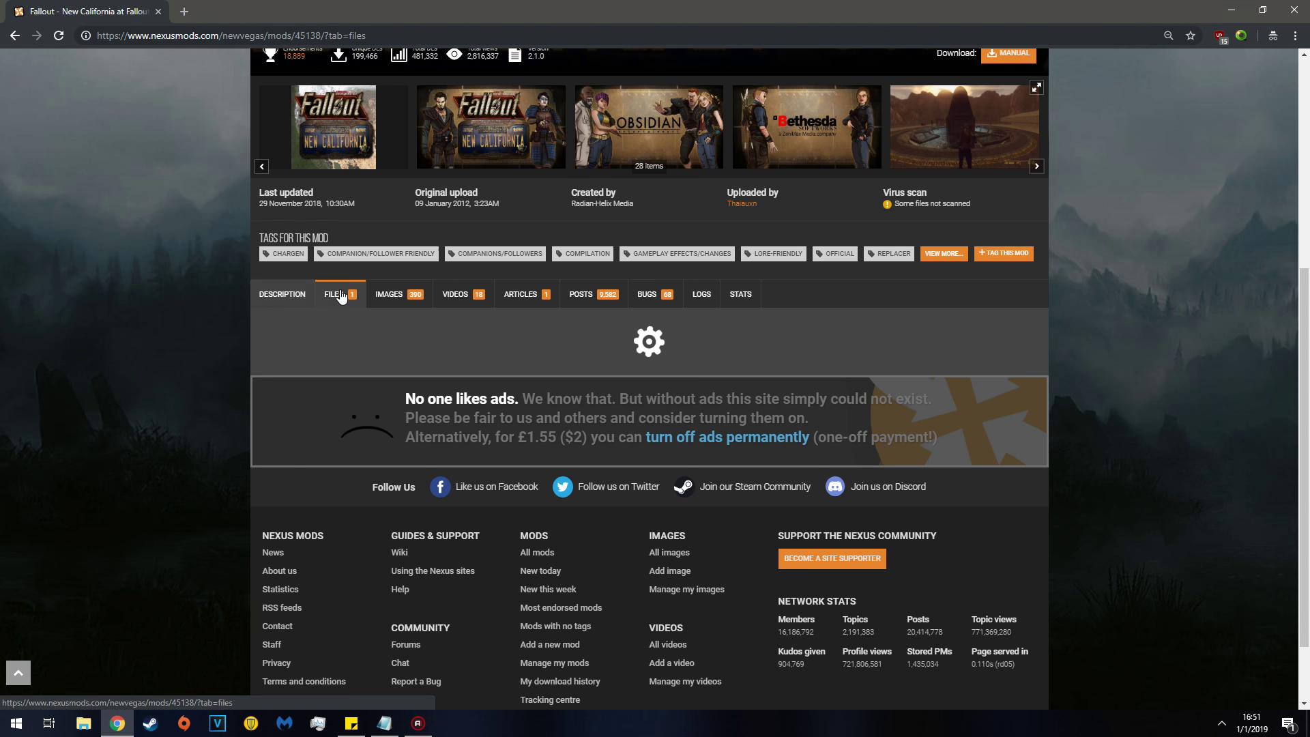
{"action": "scroll", "coordinate": [209, 378], "scroll_direction": "down", "scroll_amount": 3}
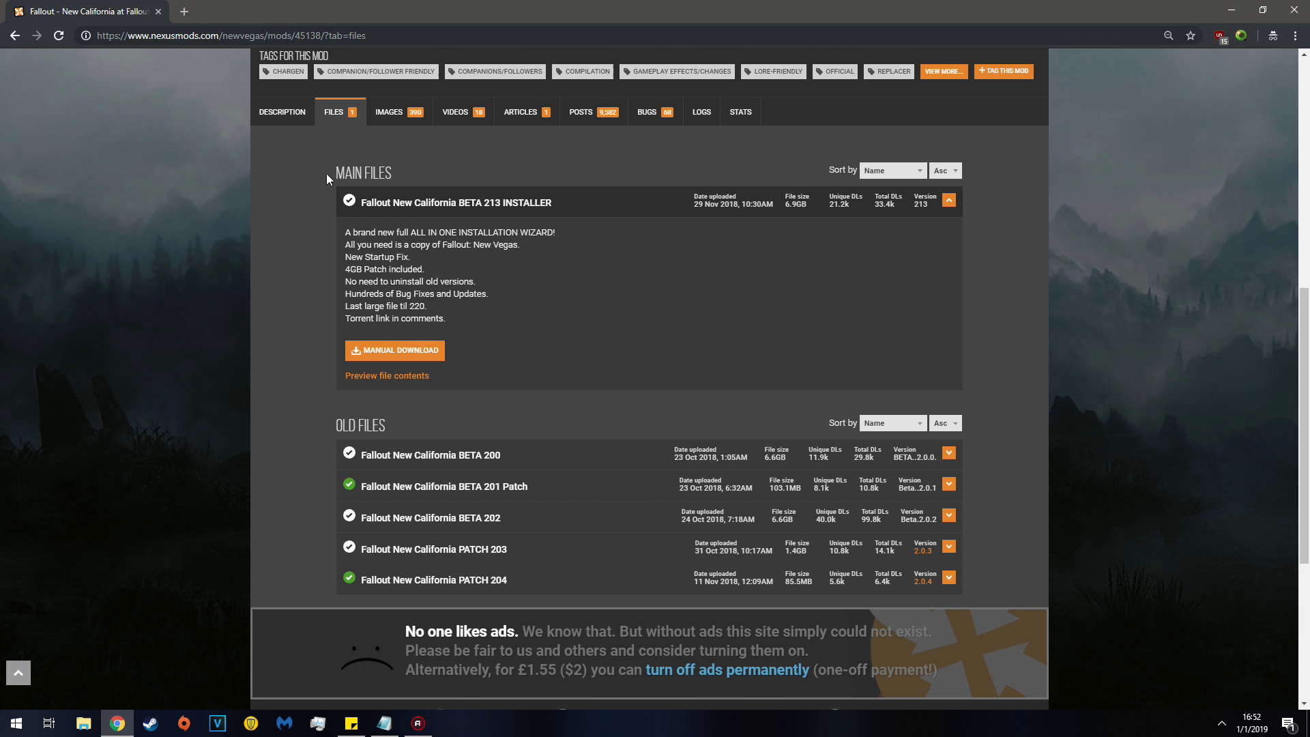
{"action": "left_click", "coordinate": [1230, 8]}
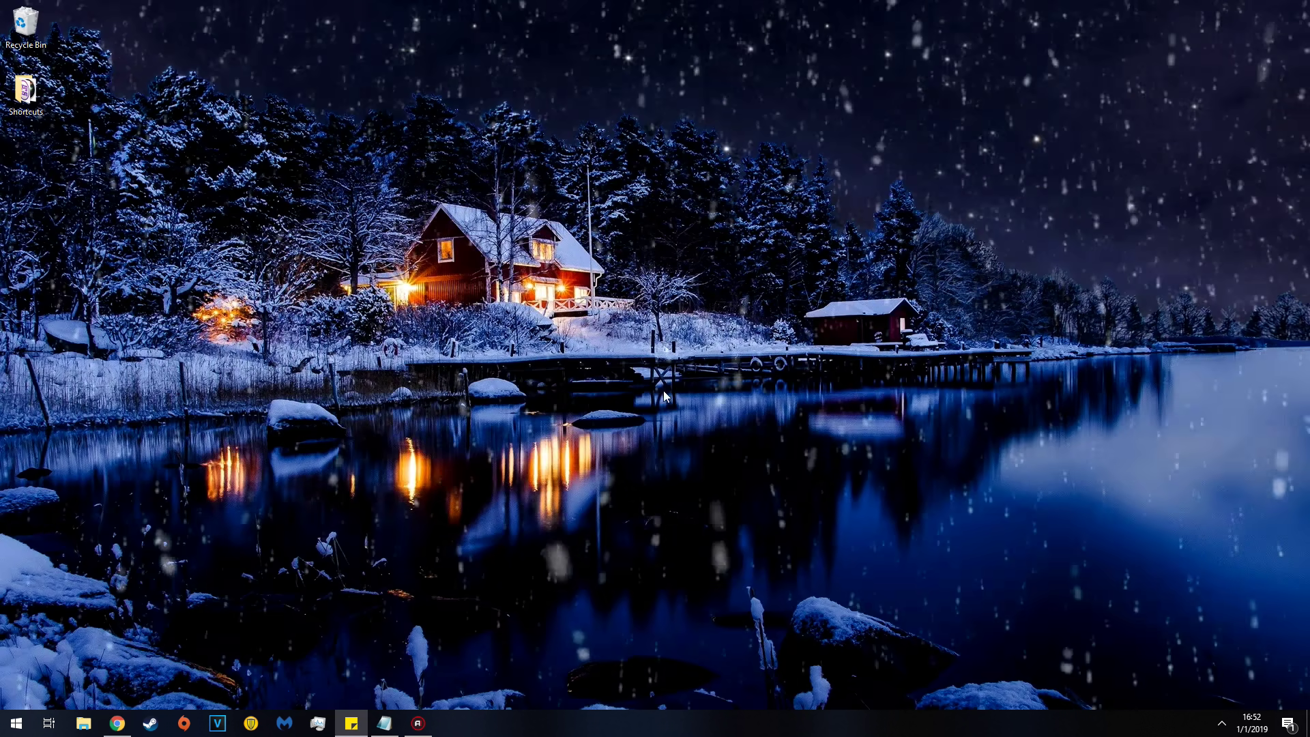
Open the Downloads folder in File Explorer and select the installer archive
{"action": "left_click", "coordinate": [83, 722]}
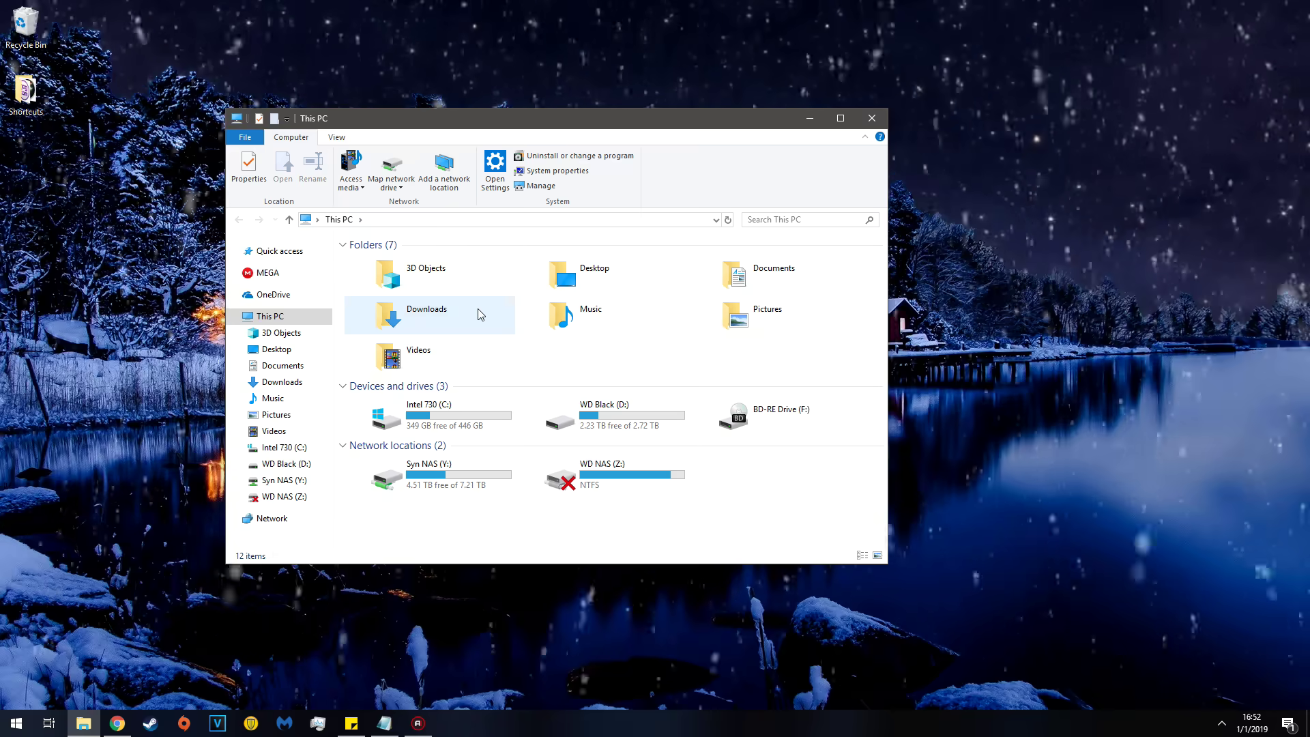
{"action": "double_click", "coordinate": [478, 313]}
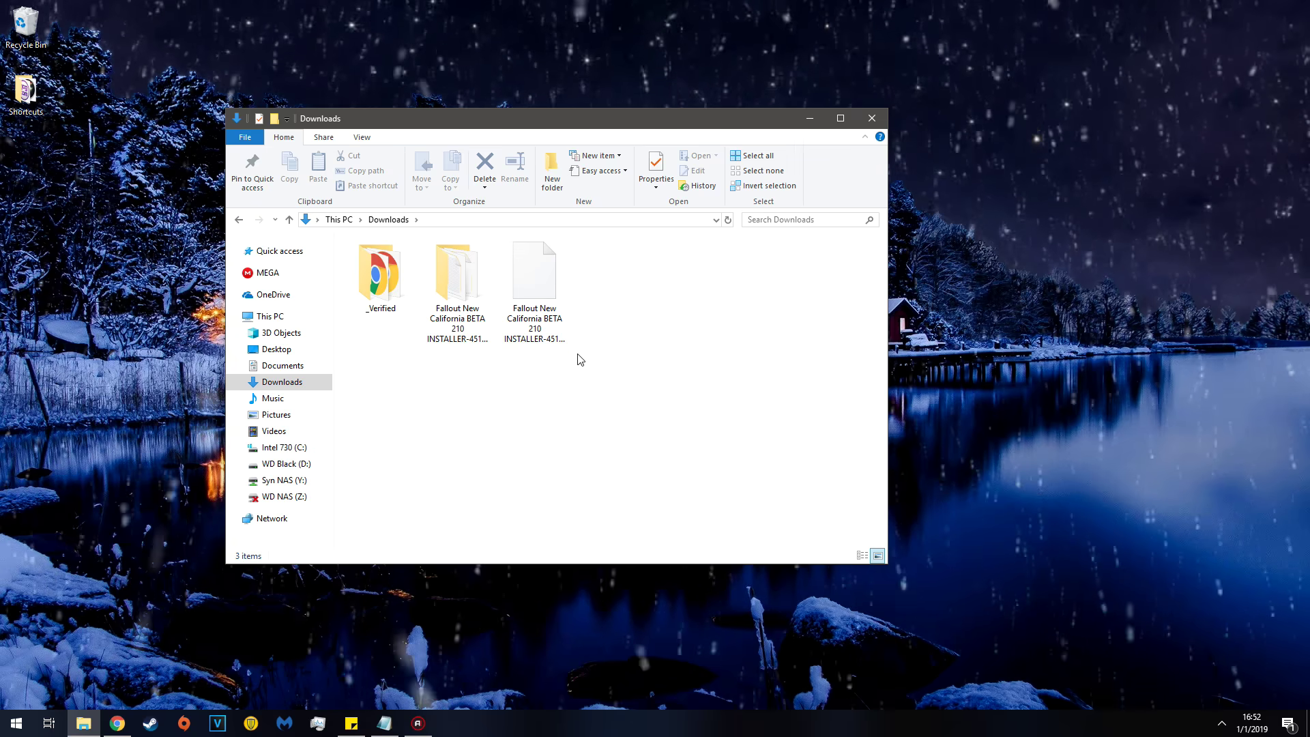
{"action": "left_click", "coordinate": [533, 284]}
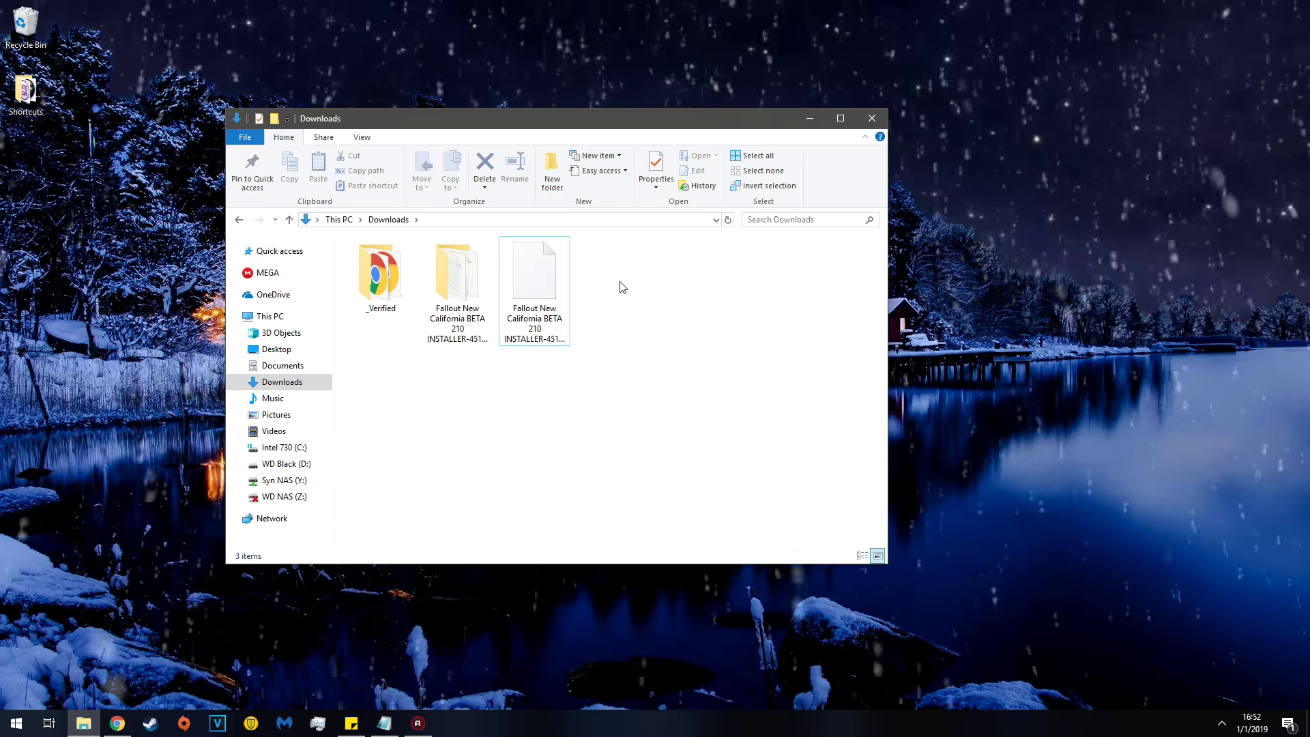
Start 7-Zip's Extract files on the installer archive, then cancel it
{"action": "right_click", "coordinate": [537, 275]}
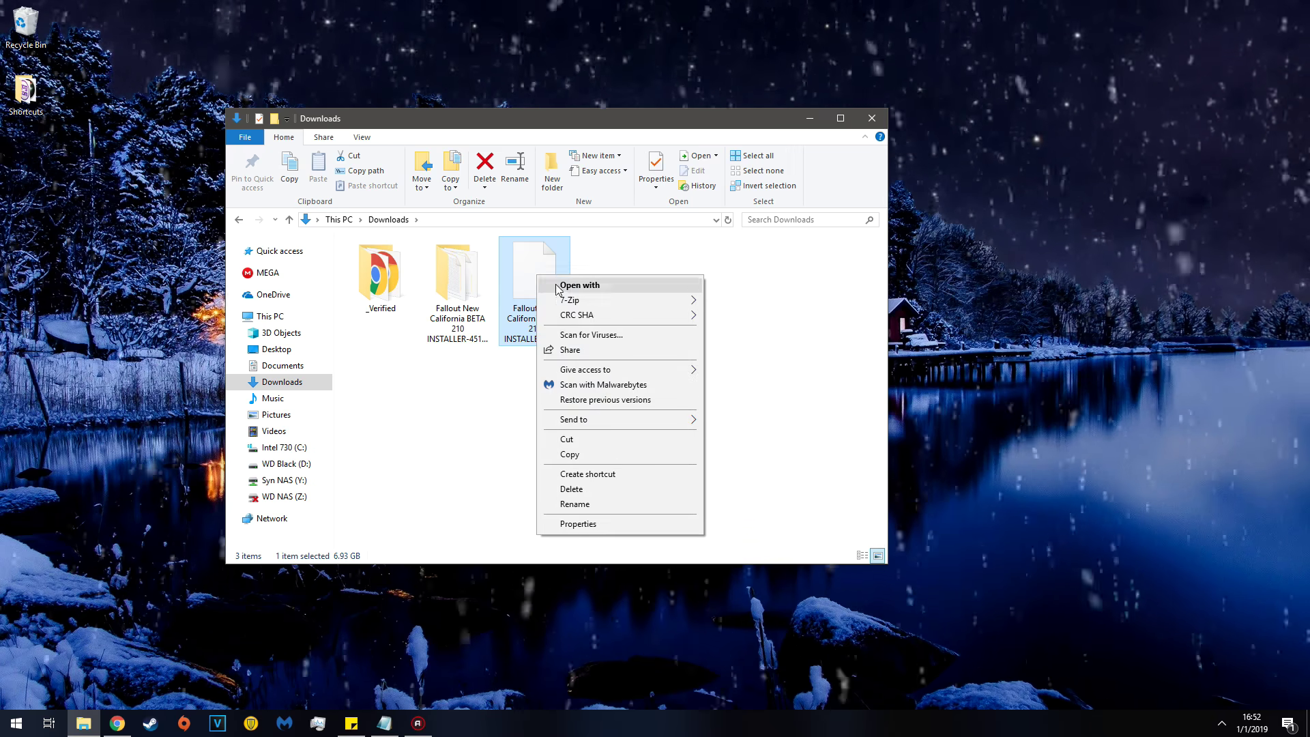
{"action": "mouse_move", "coordinate": [609, 300]}
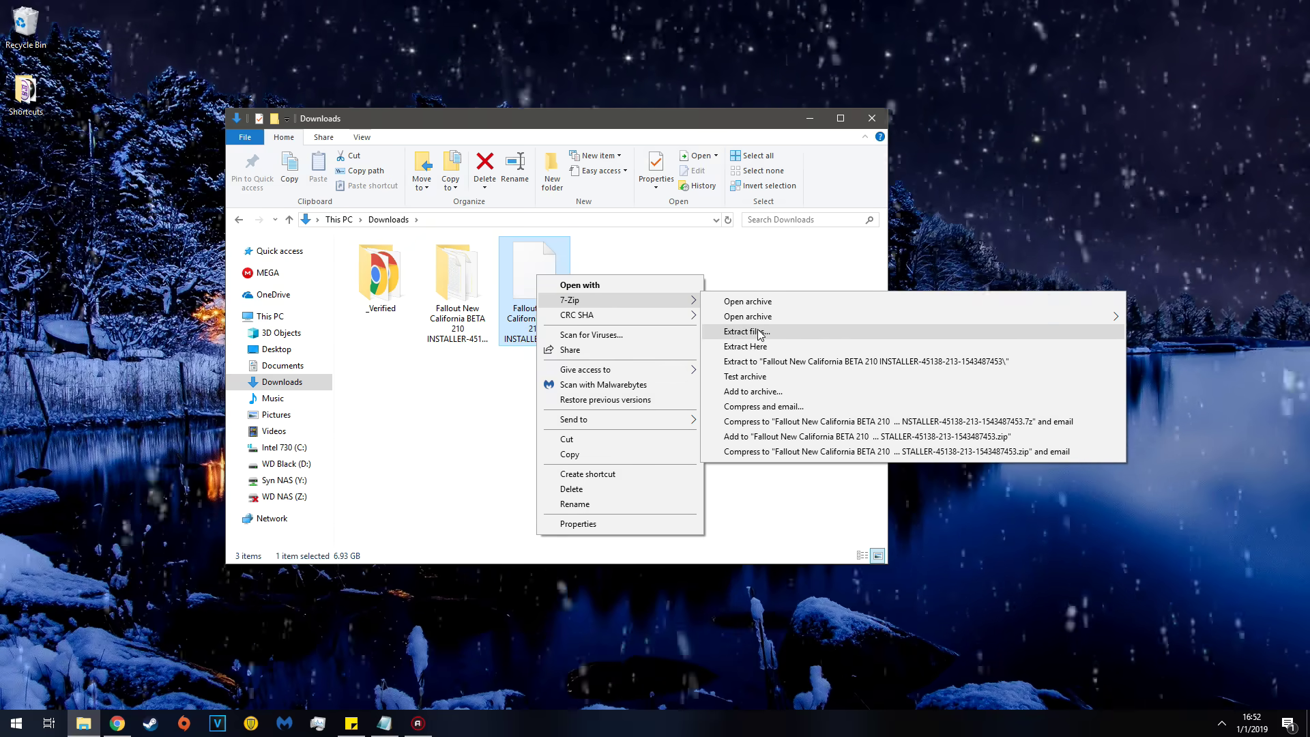
{"action": "left_click", "coordinate": [760, 333]}
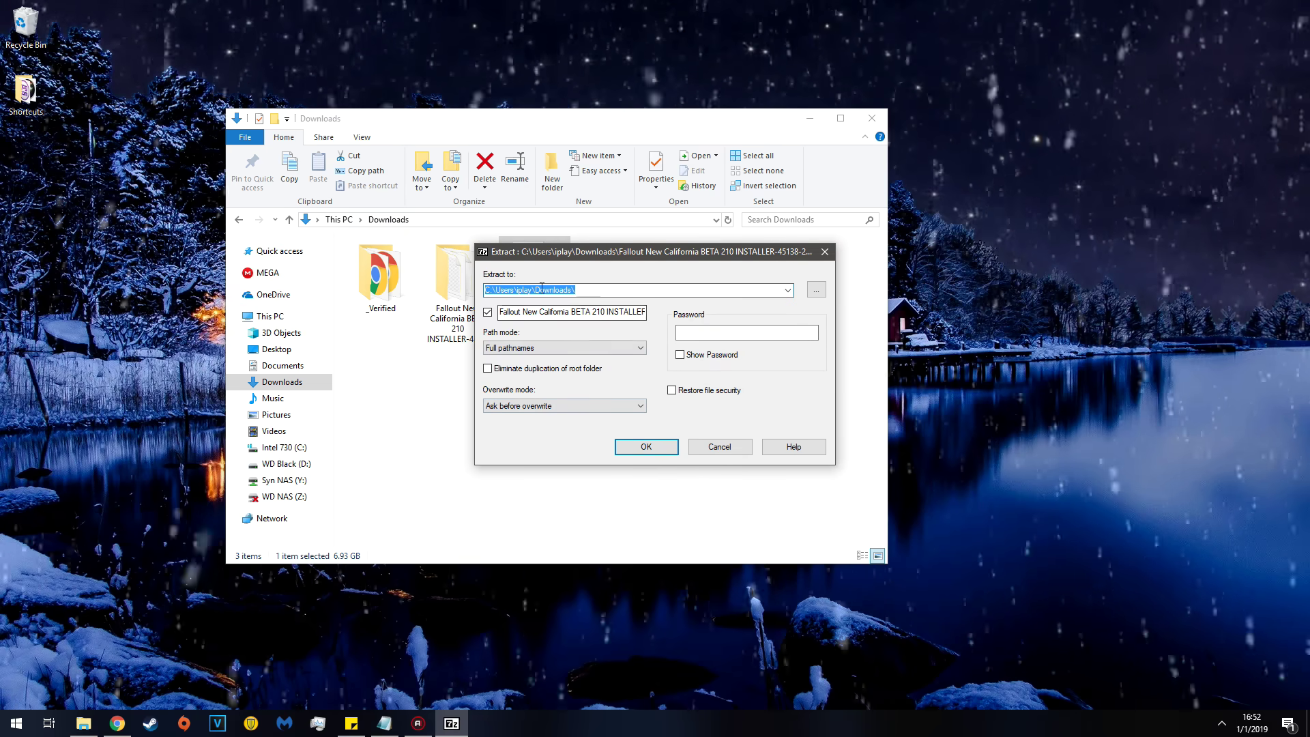
{"action": "left_click", "coordinate": [694, 453]}
Open the Fallout New California BETA 210 installer folder and select Fallout New California 213.exe
{"action": "left_click", "coordinate": [587, 454]}
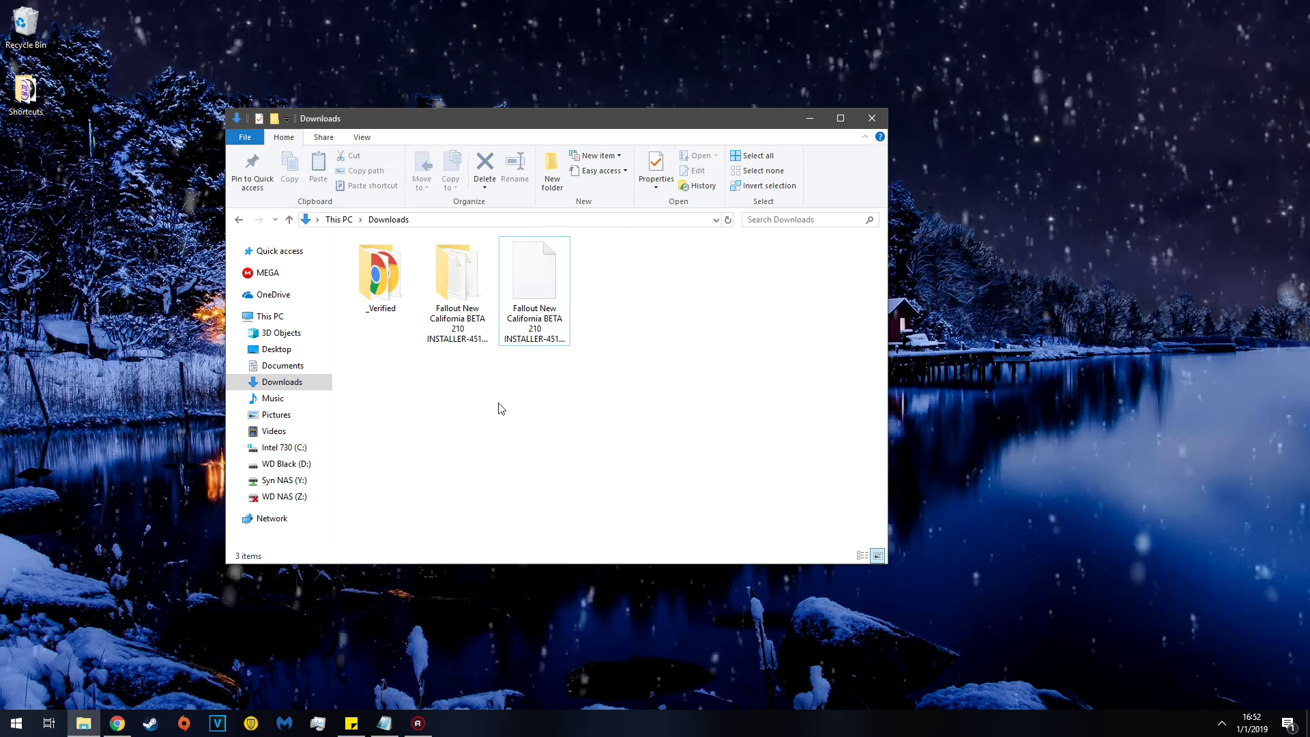
{"action": "double_click", "coordinate": [456, 290]}
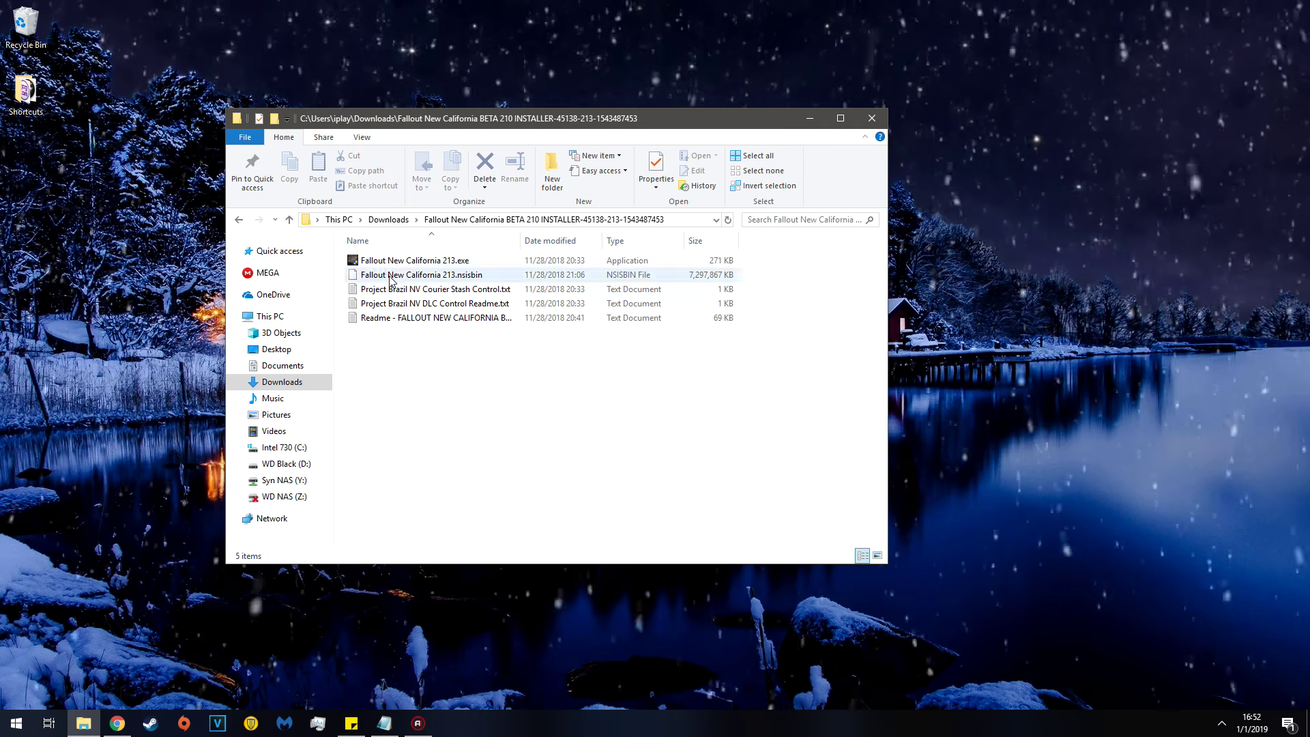
{"action": "left_click", "coordinate": [389, 219]}
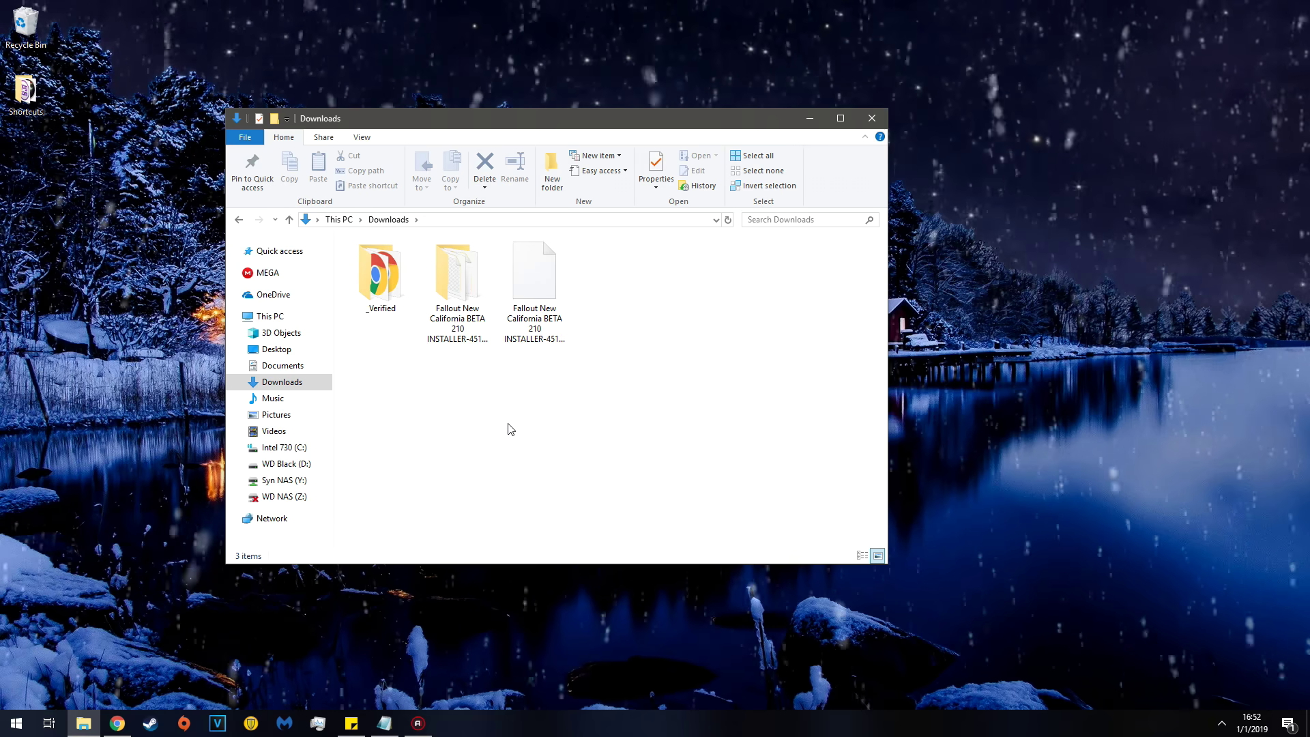
{"action": "double_click", "coordinate": [443, 295]}
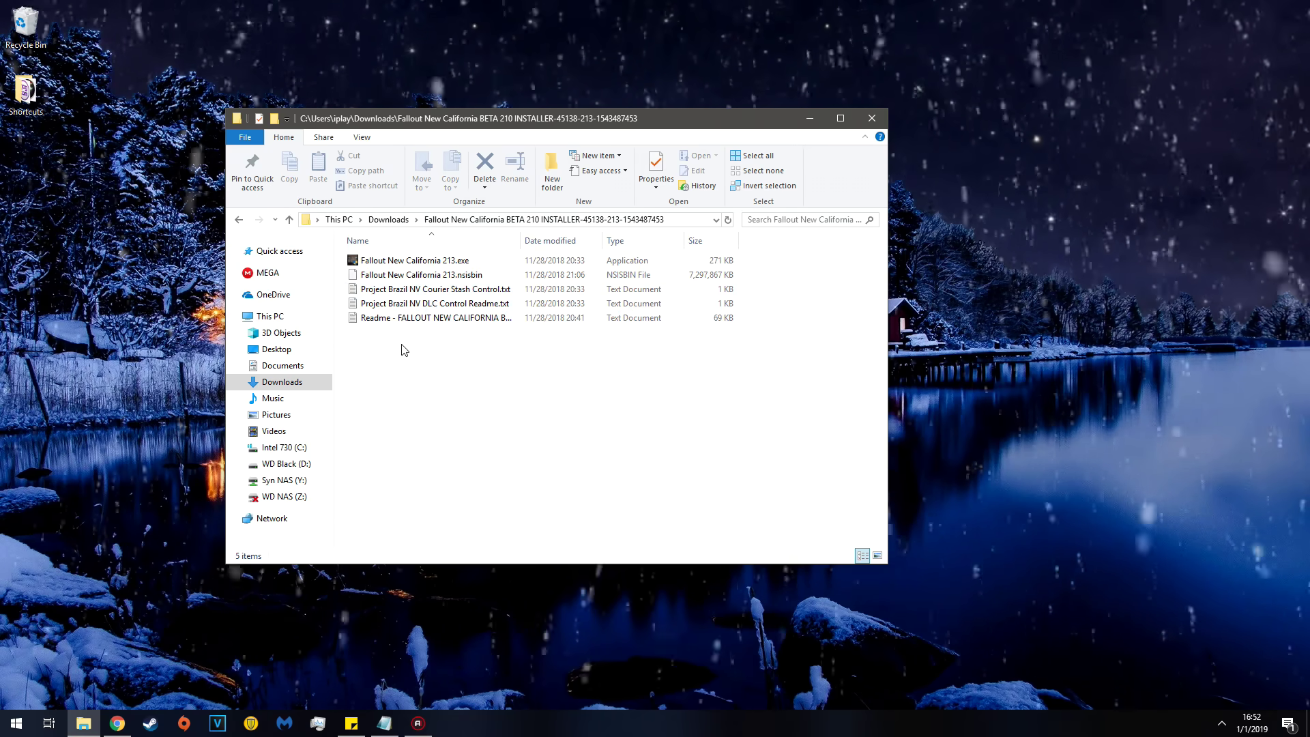
{"action": "left_click", "coordinate": [476, 261]}
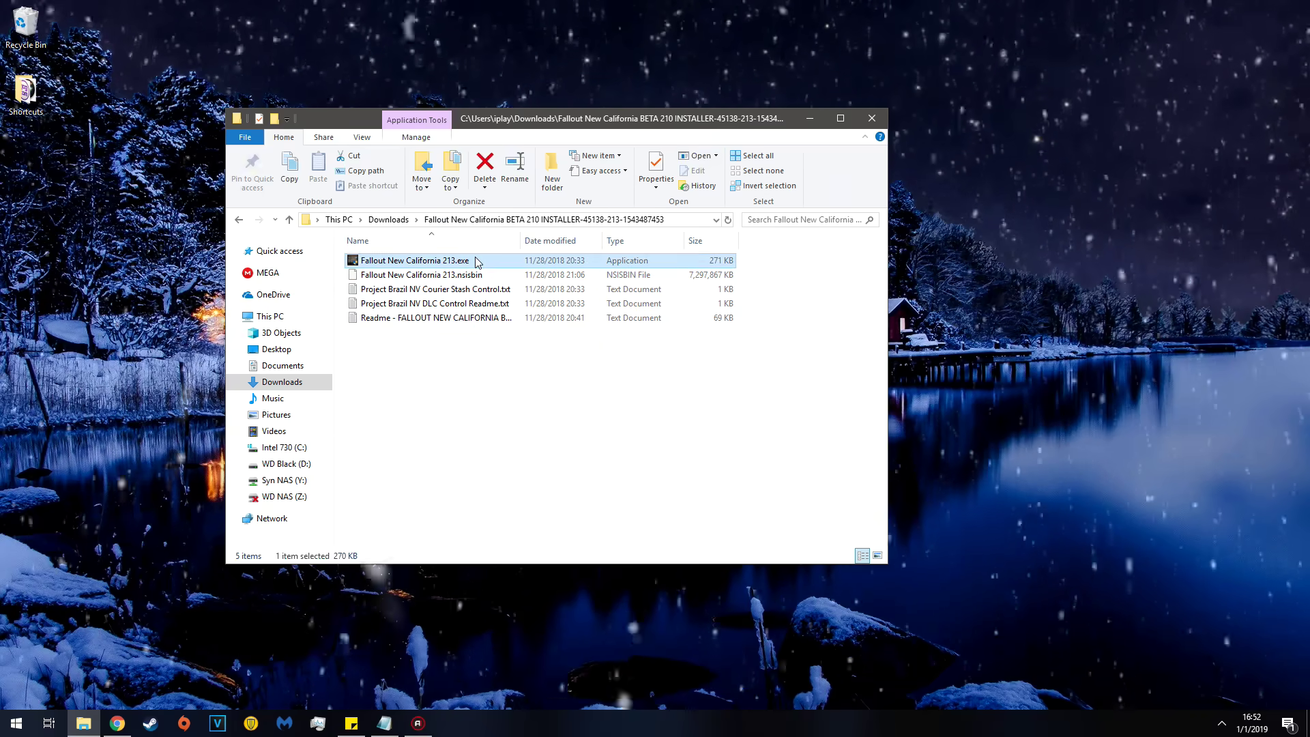
{"action": "right_click", "coordinate": [83, 722]}
In a second Explorer window, browse to D:\Program Files (x86)\Steam
{"action": "left_click", "coordinate": [54, 648]}
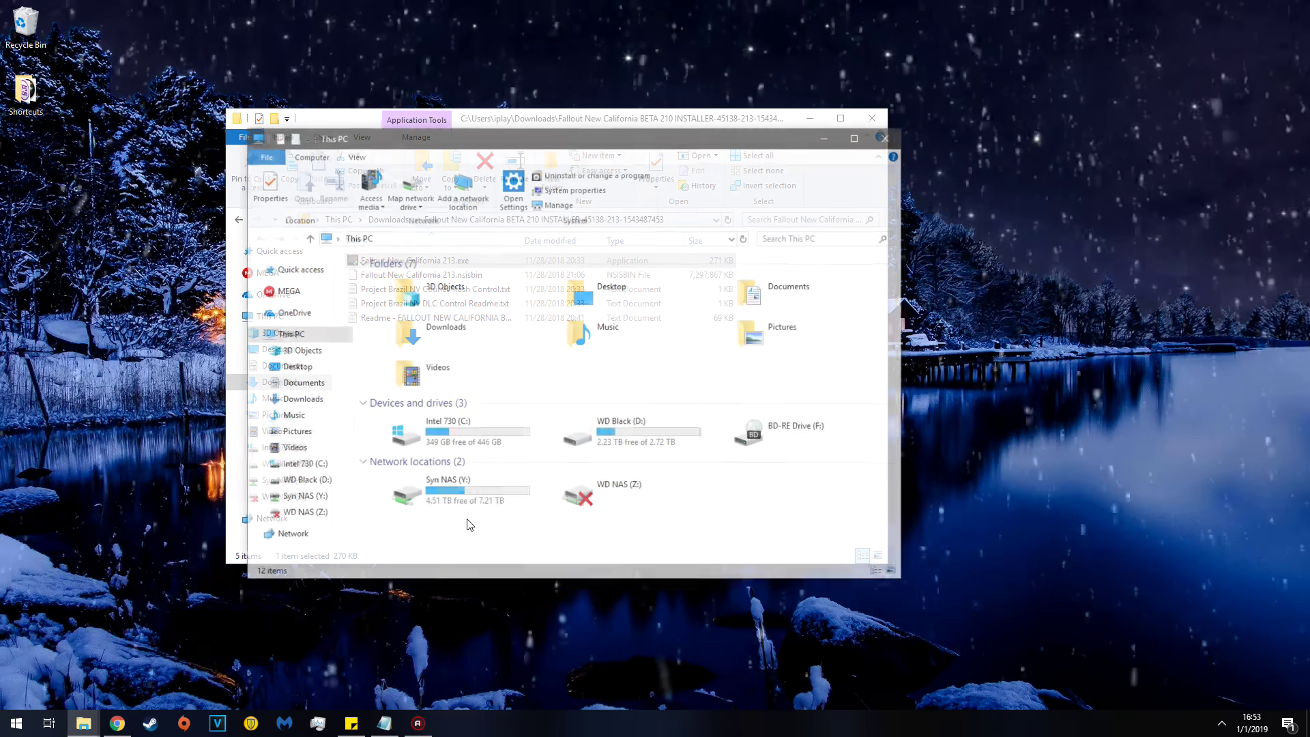
{"action": "double_click", "coordinate": [617, 437]}
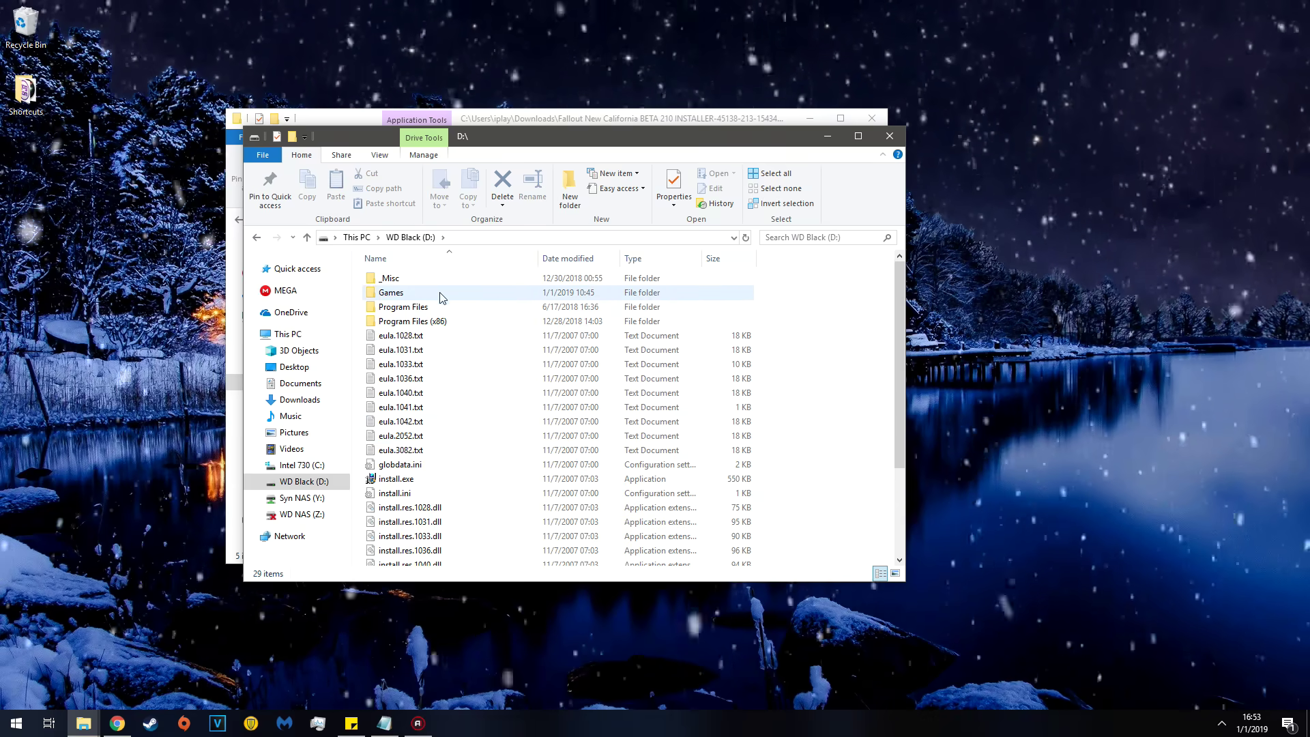
{"action": "left_click", "coordinate": [356, 237]}
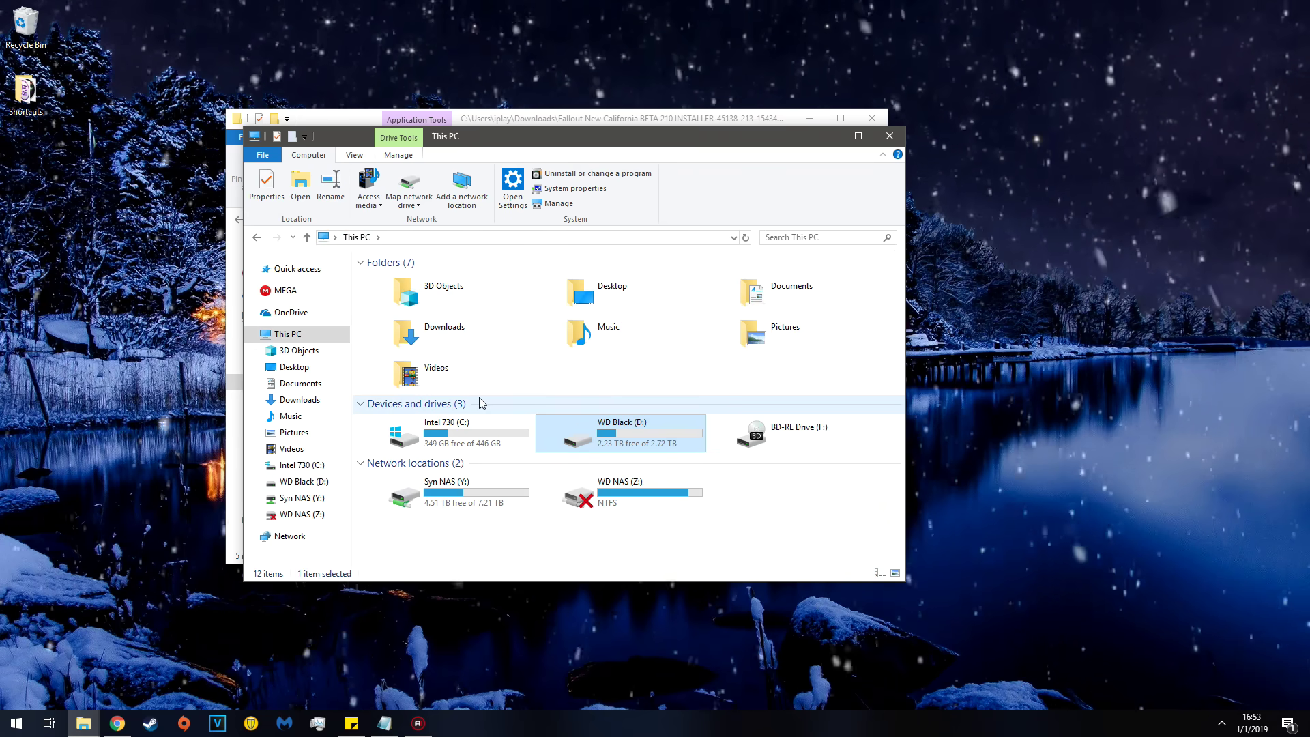
{"action": "double_click", "coordinate": [627, 435]}
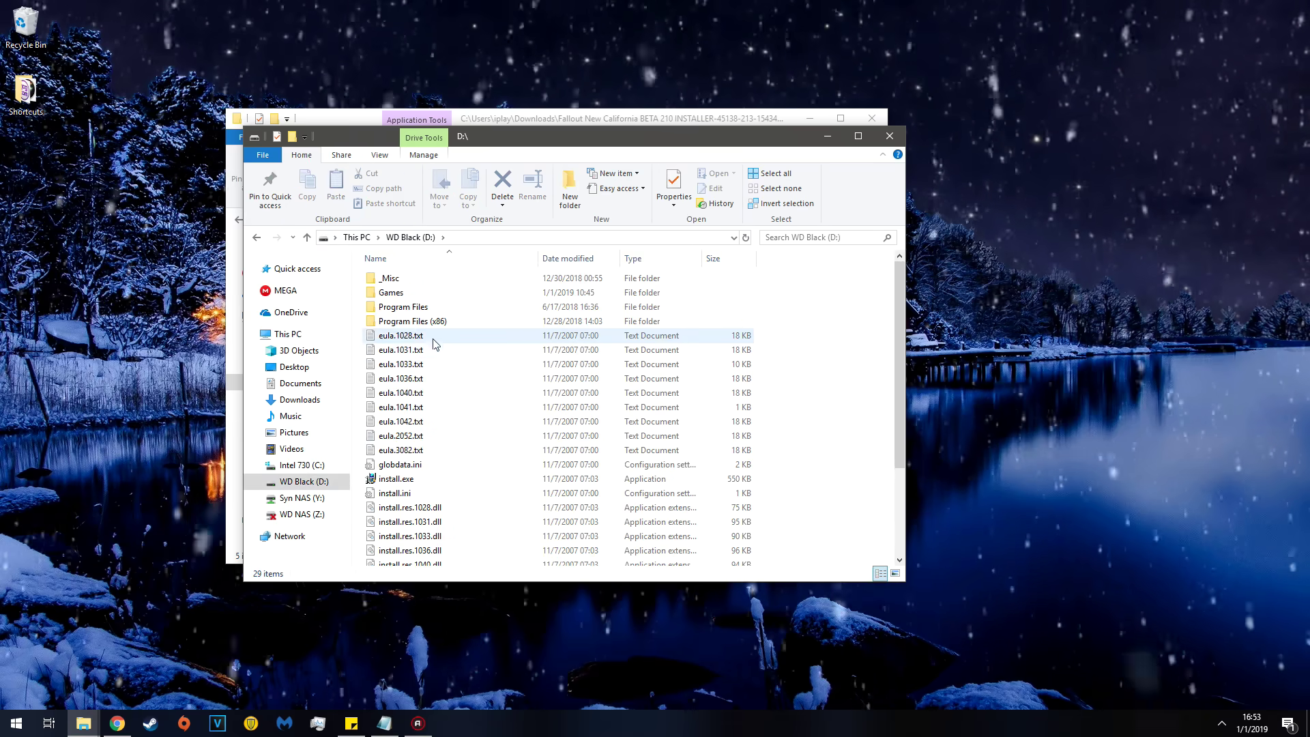
{"action": "double_click", "coordinate": [409, 321]}
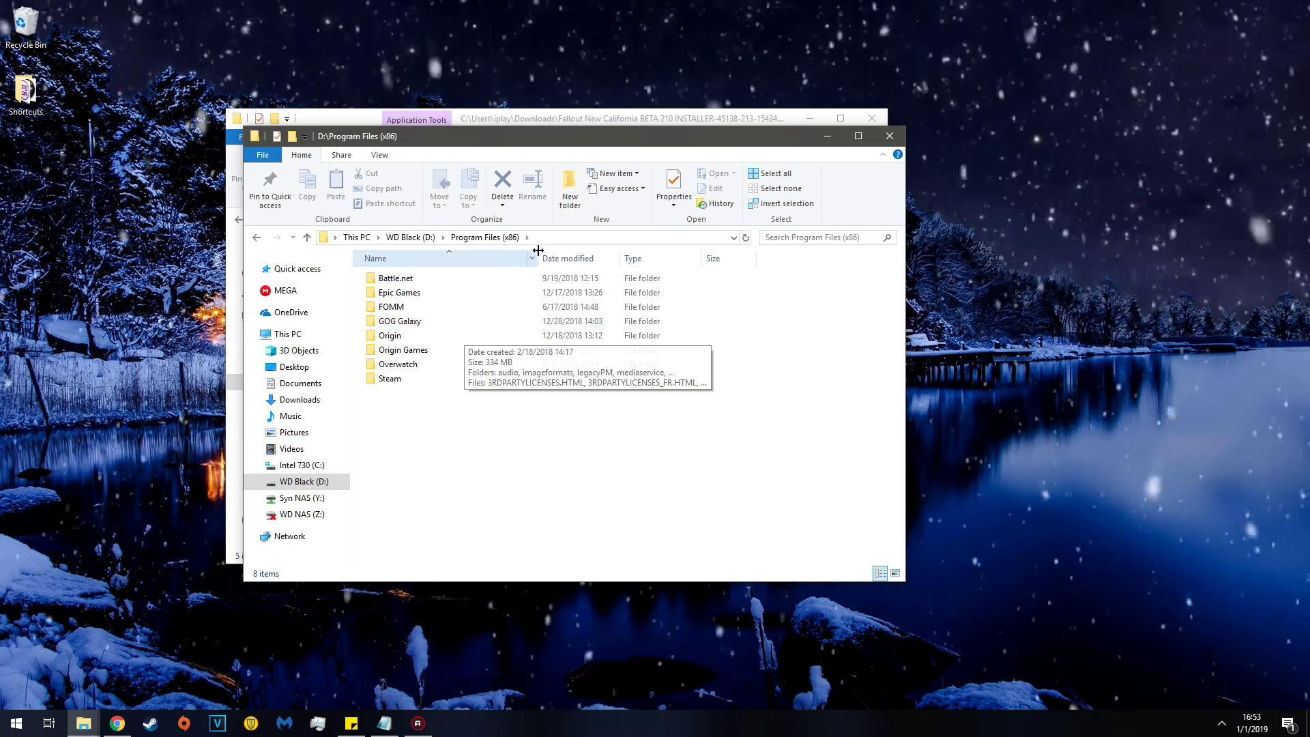
{"action": "double_click", "coordinate": [390, 378]}
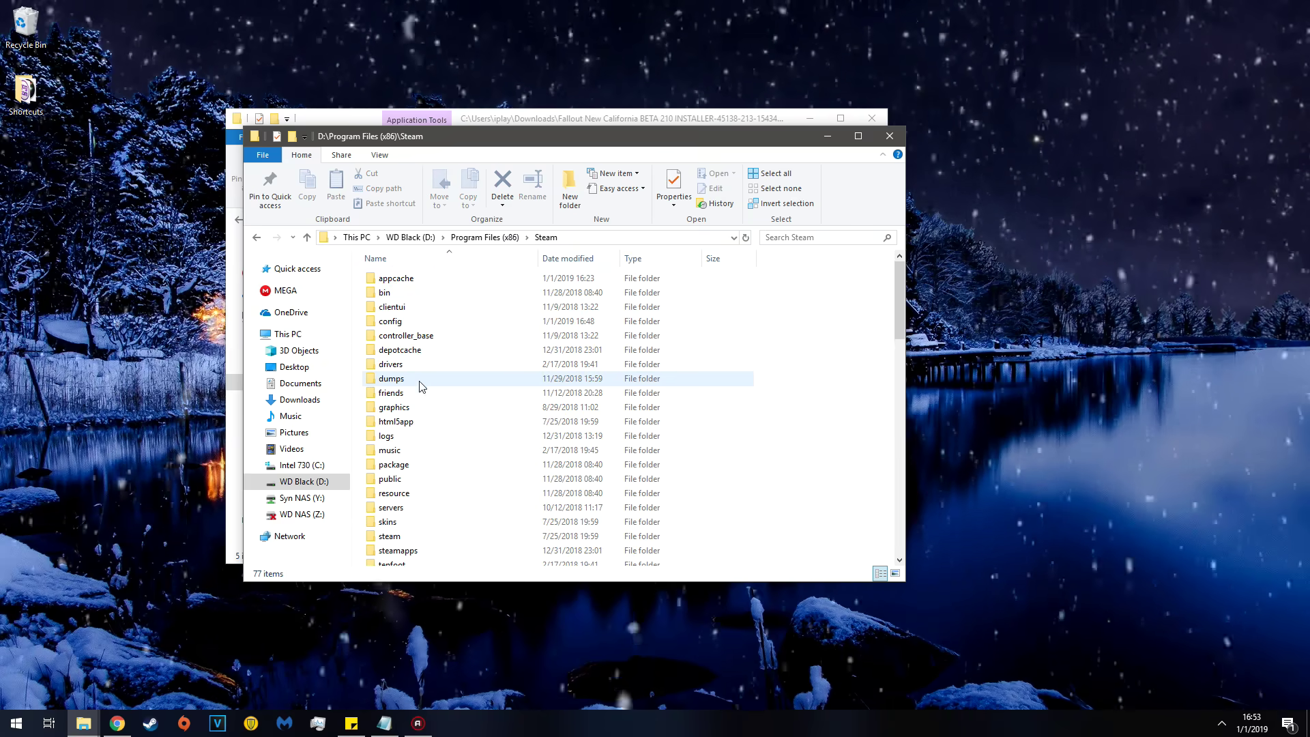
Open steamapps\common\Fallout New Vegas, check FalloutNVLauncher.exe, then close that window
{"action": "scroll", "coordinate": [406, 386], "scroll_direction": "down", "scroll_amount": 2}
{"action": "left_click", "coordinate": [399, 444]}
{"action": "double_click", "coordinate": [399, 444]}
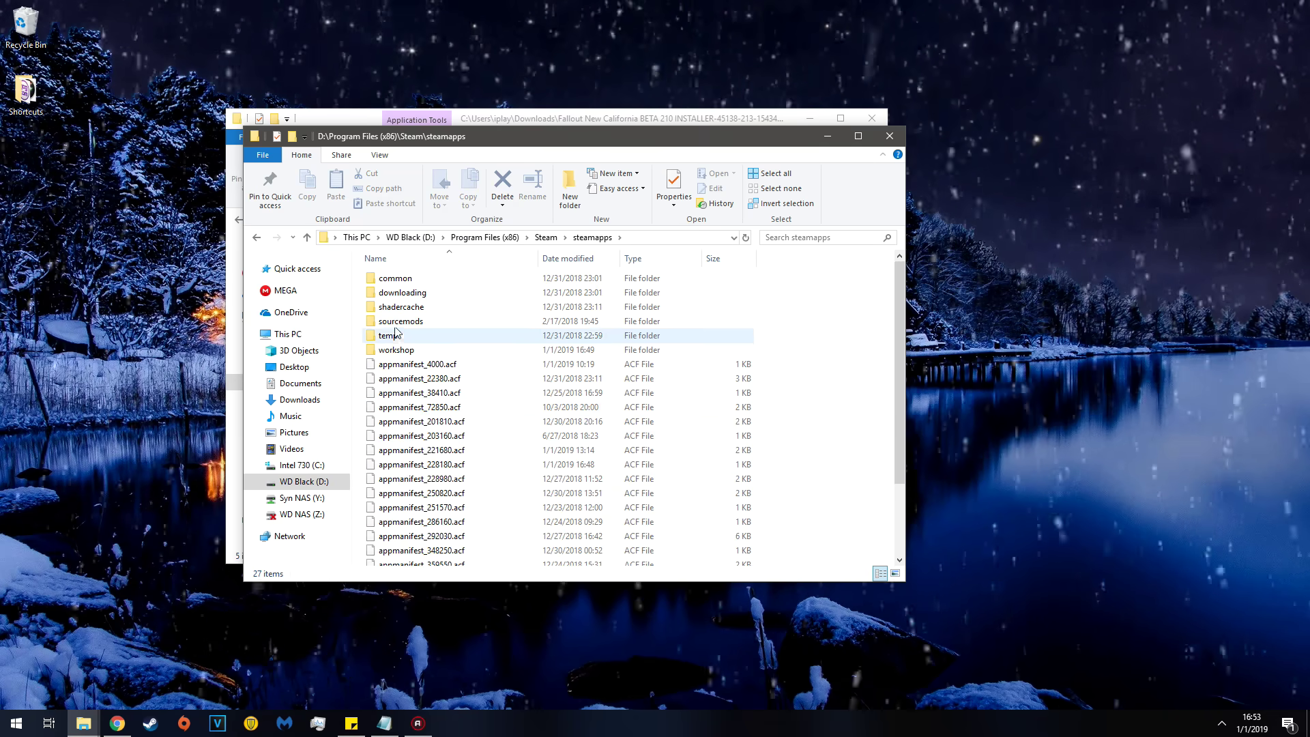
{"action": "double_click", "coordinate": [393, 271]}
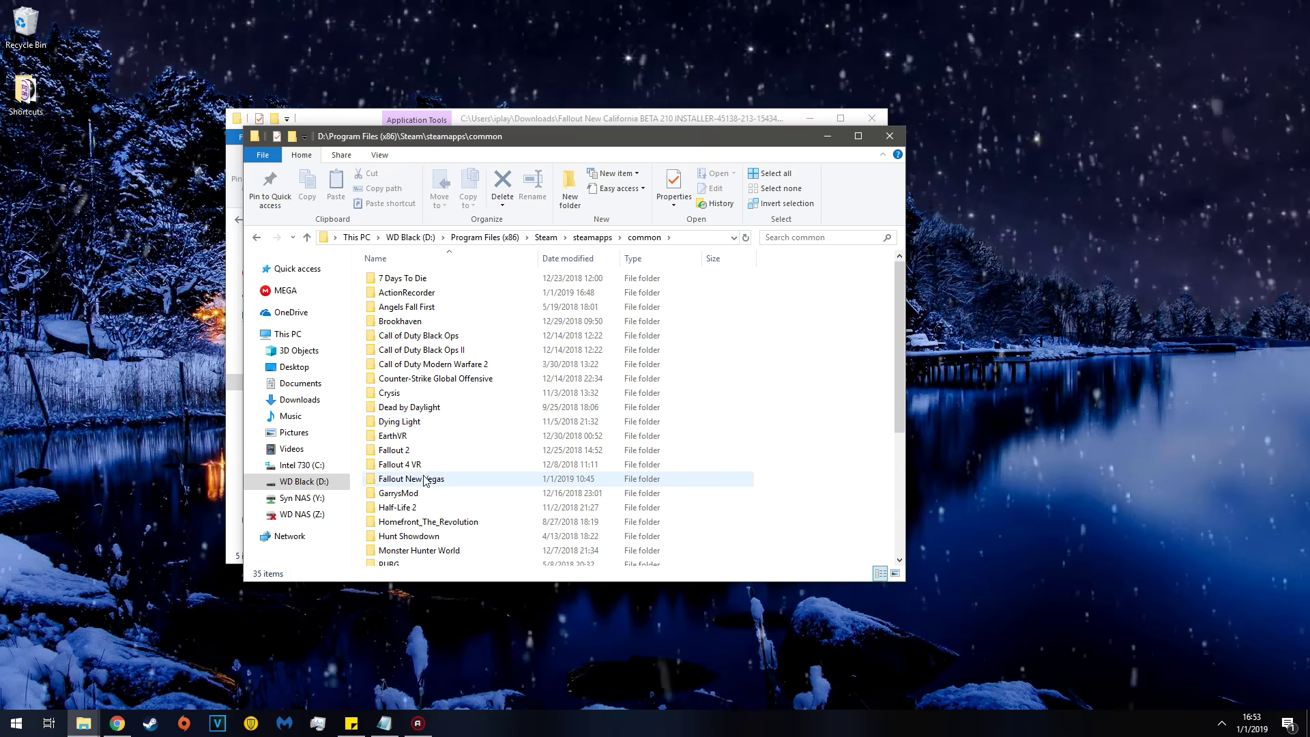
{"action": "double_click", "coordinate": [497, 478]}
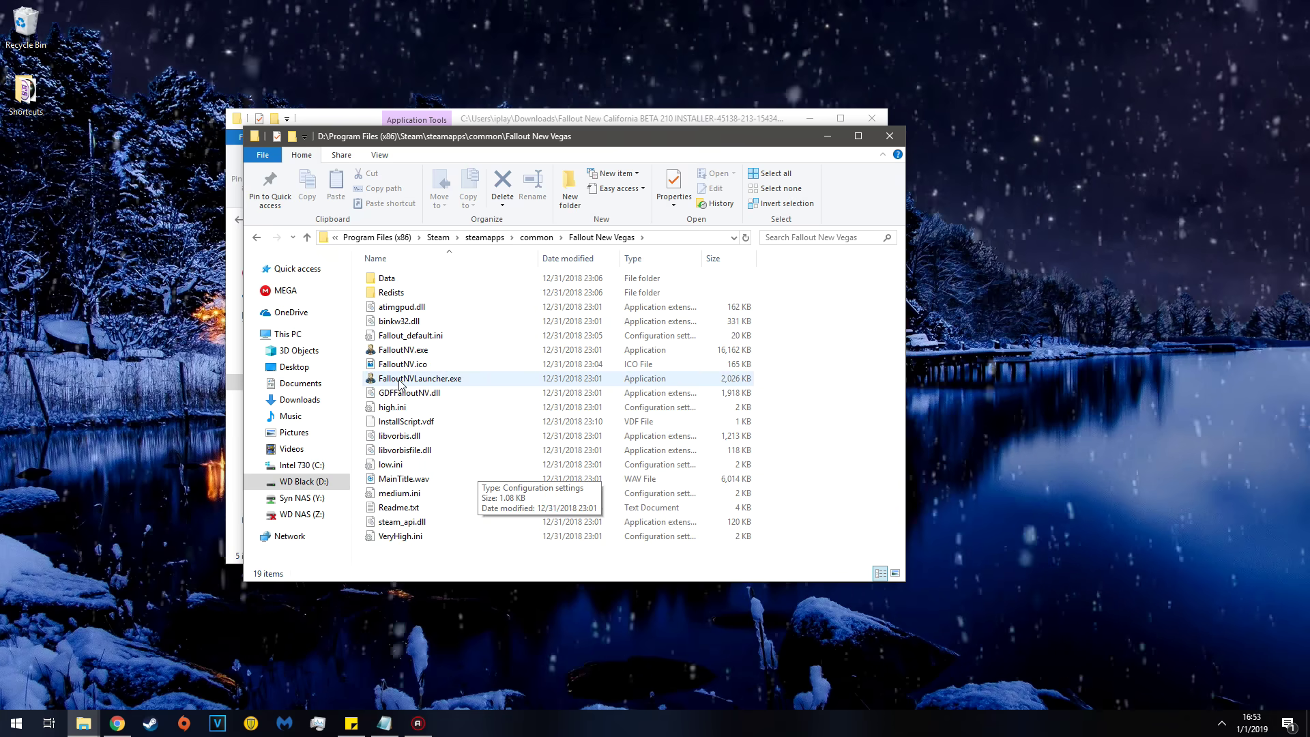
{"action": "left_click", "coordinate": [437, 379]}
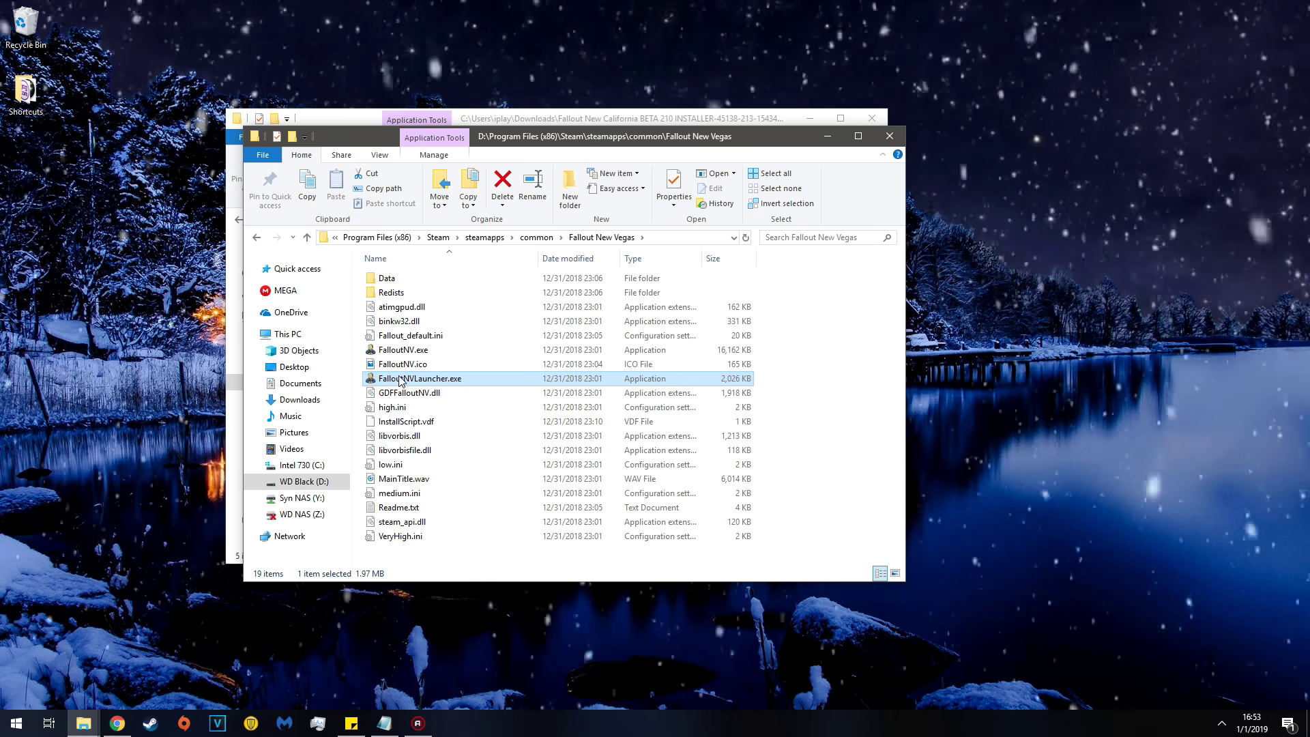
{"action": "left_click", "coordinate": [889, 143]}
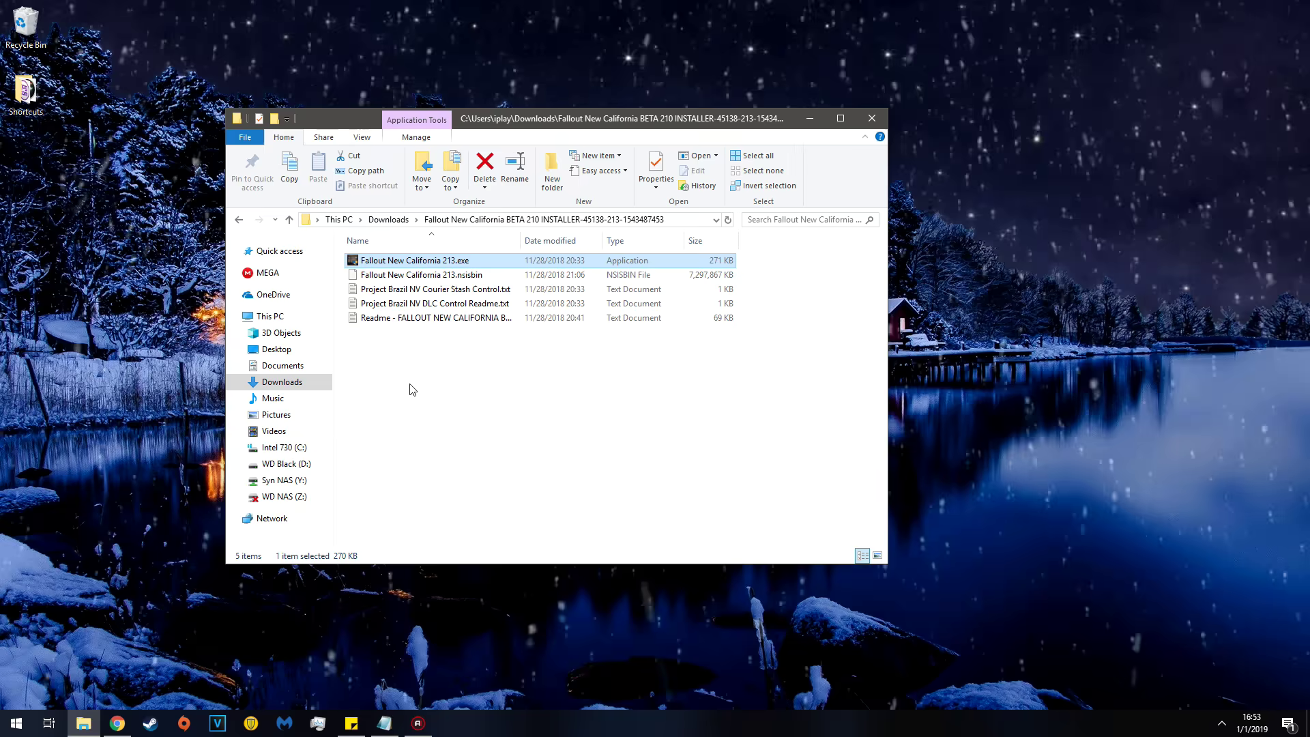
Select Fallout New California 213.exe in the installer folder
{"action": "left_click", "coordinate": [414, 278], "text": "ctrl"}
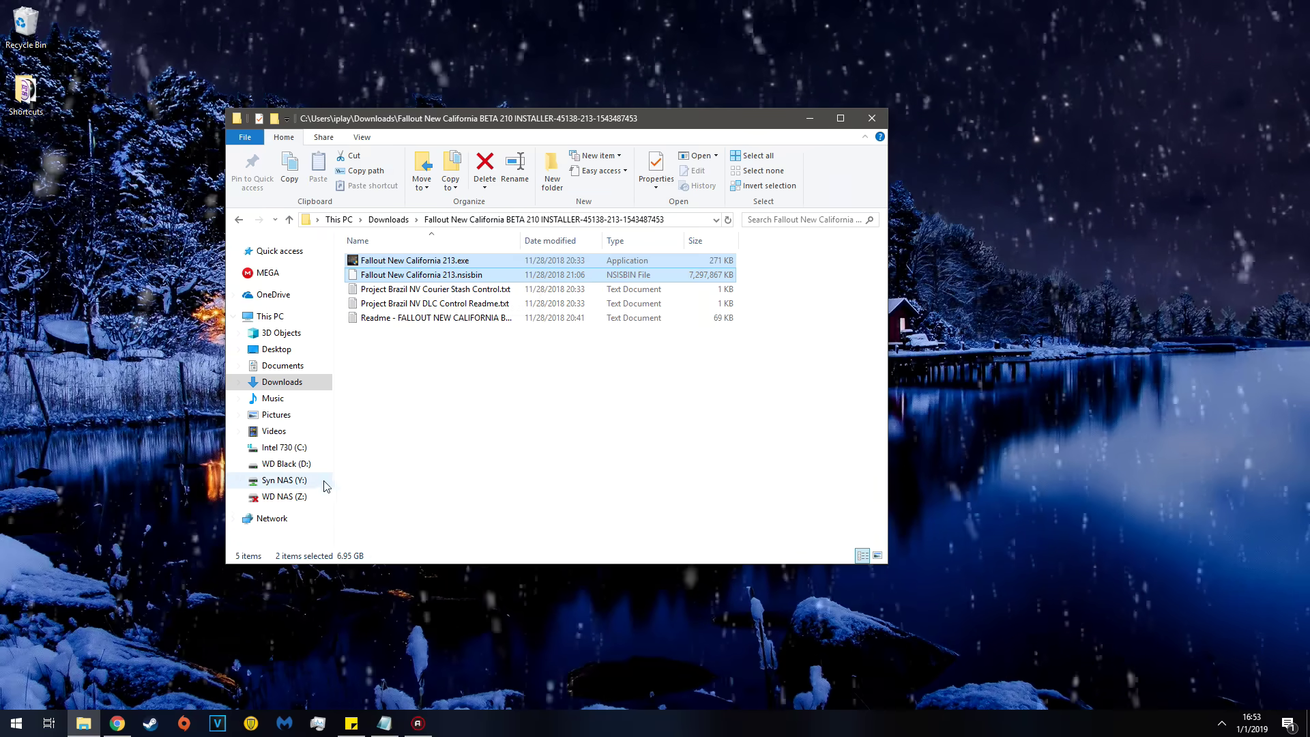
{"action": "left_click", "coordinate": [450, 406]}
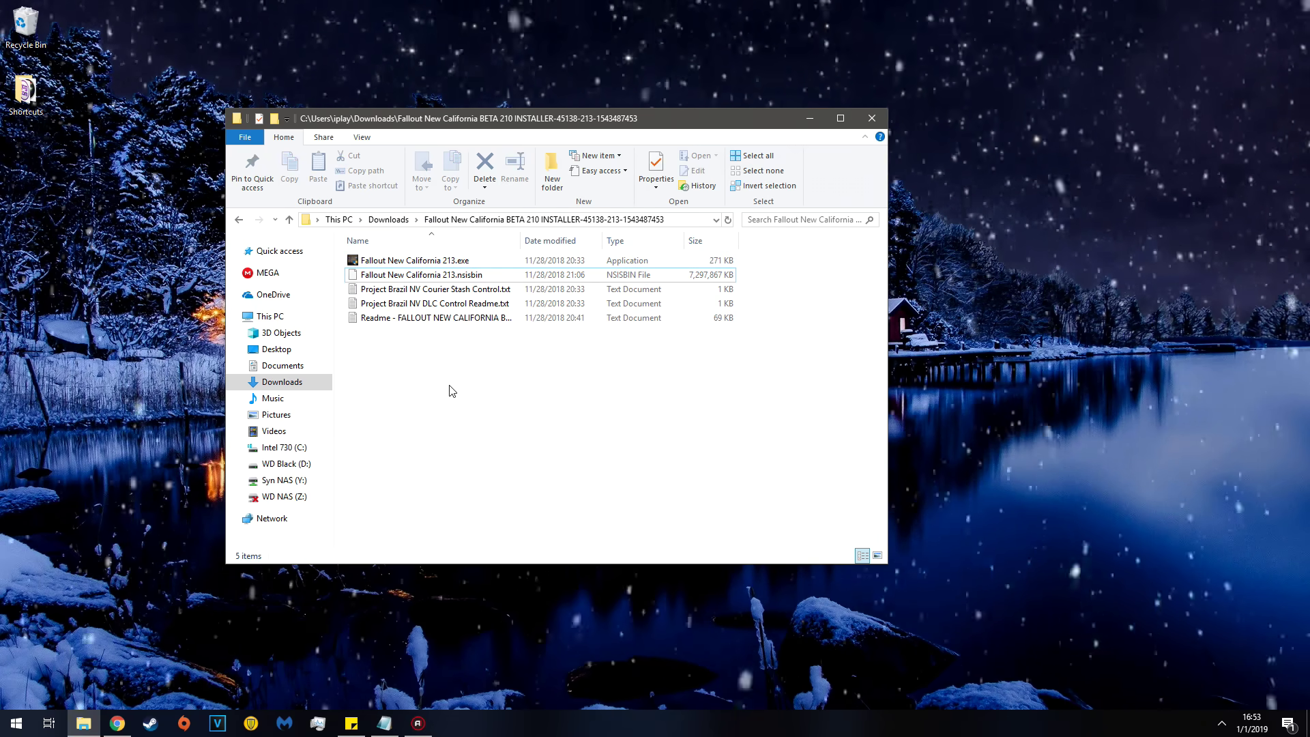
{"action": "left_click", "coordinate": [448, 264]}
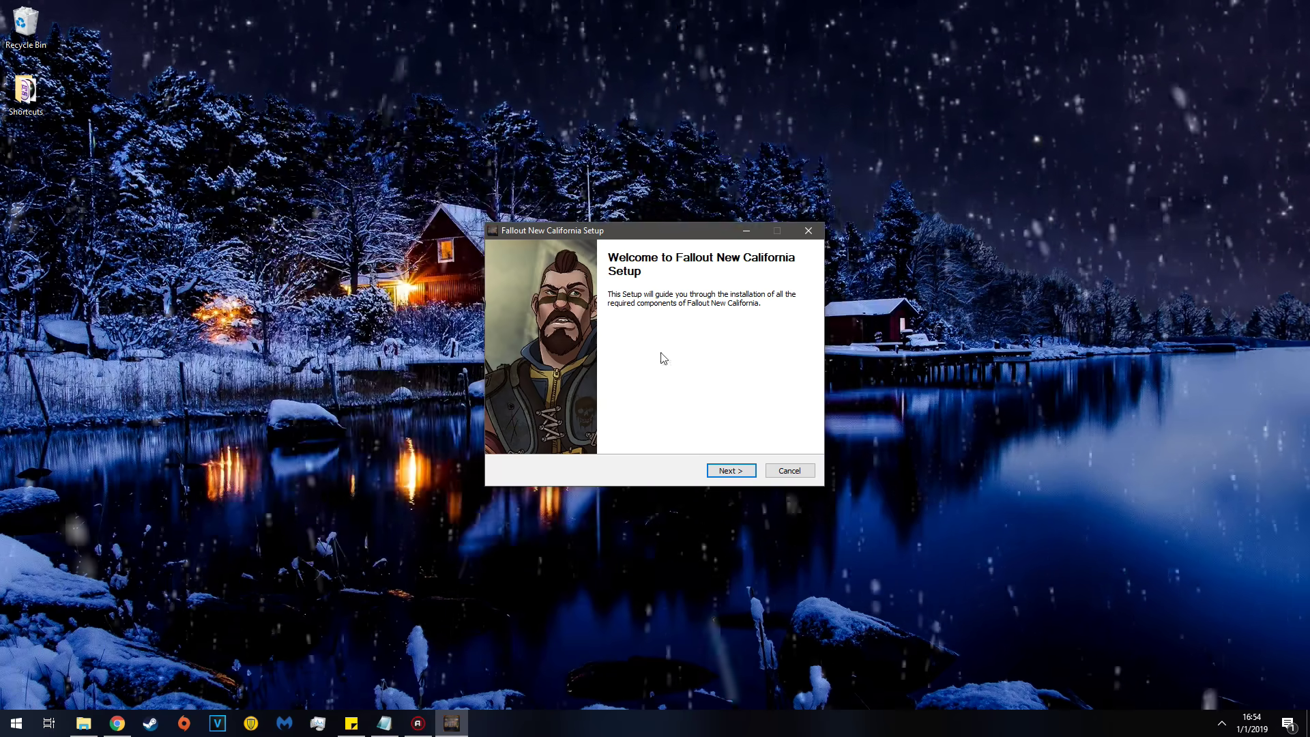
Advance past the setup Welcome page, keeping all components checked
{"action": "left_click", "coordinate": [725, 470]}
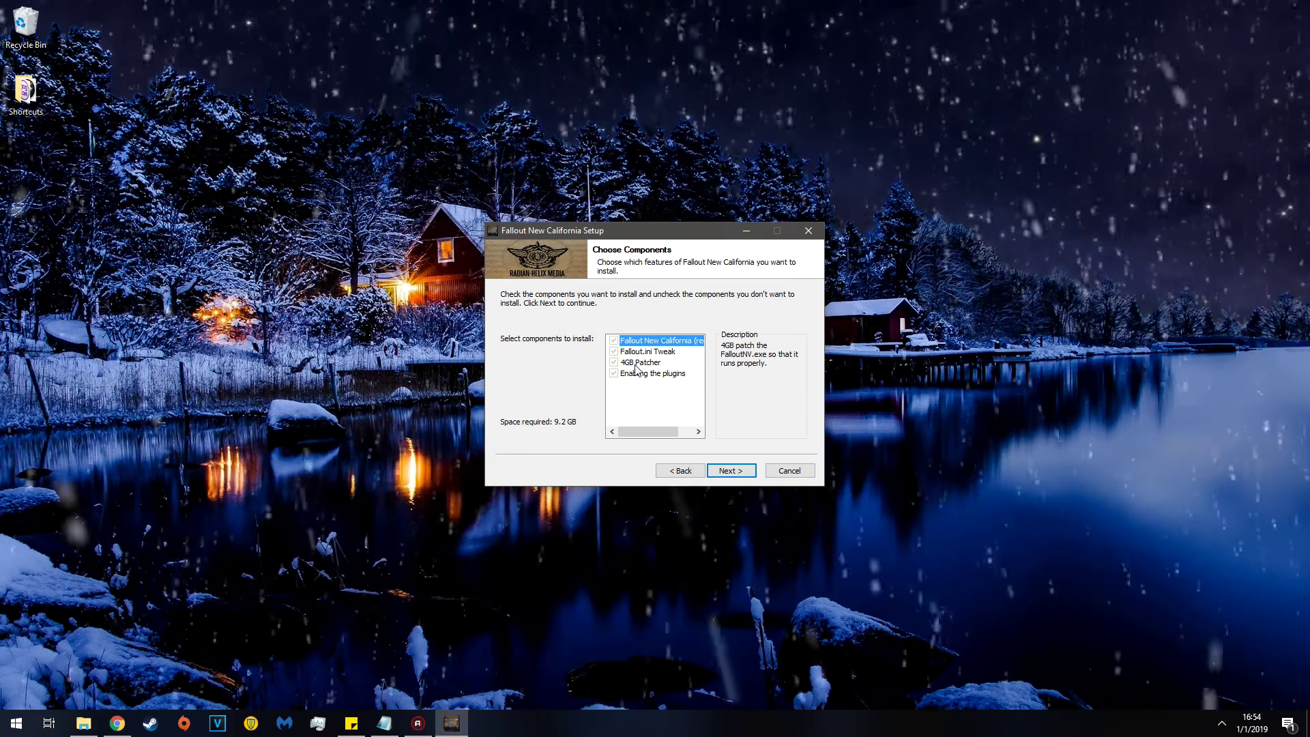
{"action": "left_click", "coordinate": [729, 471]}
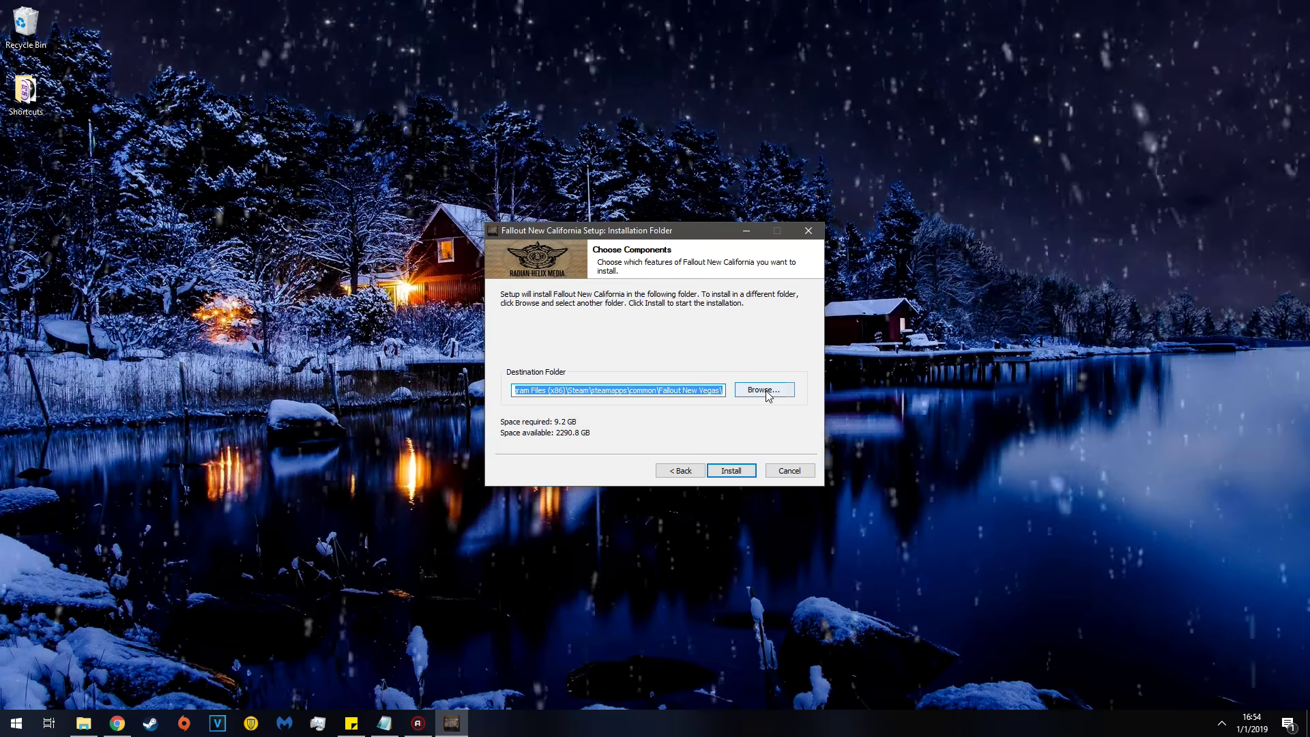
{"action": "left_click", "coordinate": [539, 392]}
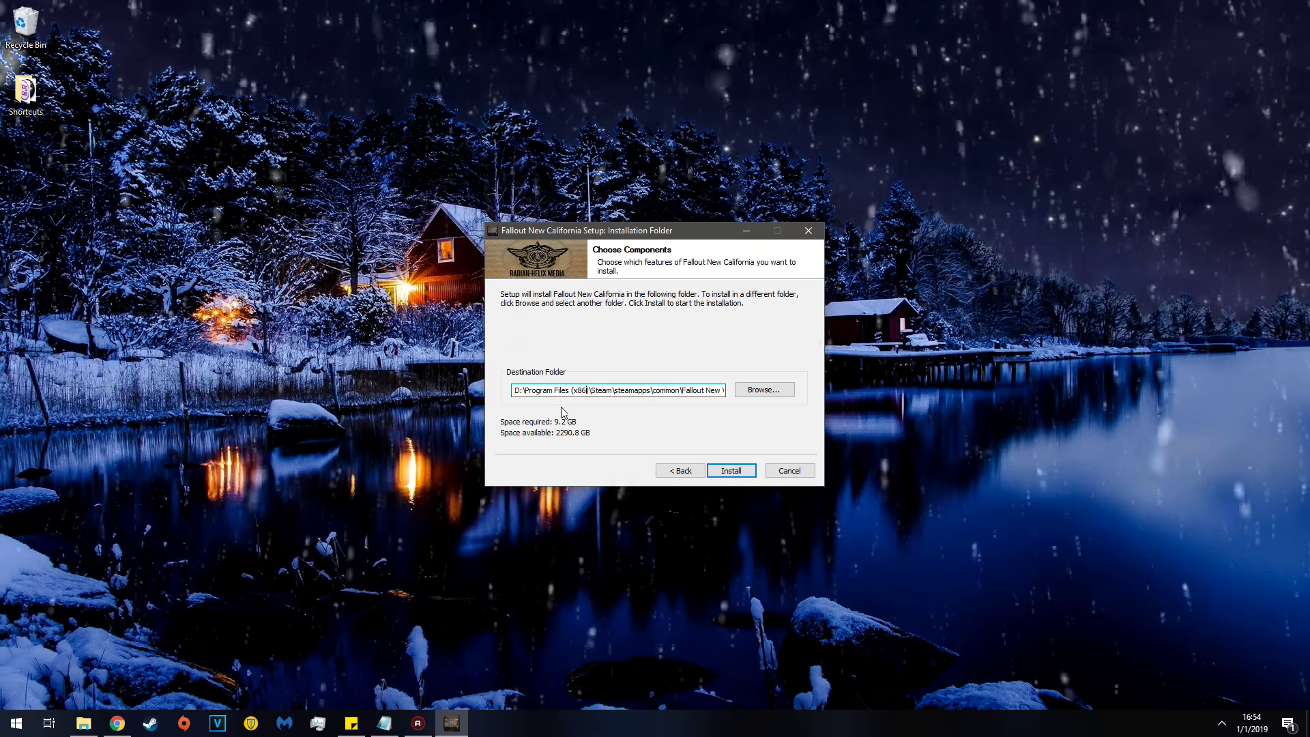
{"action": "key", "text": "Right"}
{"action": "key", "text": "Right"}
{"action": "key", "text": "Right"}
{"action": "key", "text": "Right"}
{"action": "key", "text": "Right"}
{"action": "key", "text": "Right"}
{"action": "key", "text": "Right"}
{"action": "key", "text": "Right"}
{"action": "key", "text": "Right"}
{"action": "key", "text": "Right"}
{"action": "key", "text": "Right"}
{"action": "key", "text": "Right"}
{"action": "key", "text": "Right"}
{"action": "key", "text": "Right"}
{"action": "key", "text": "Right"}
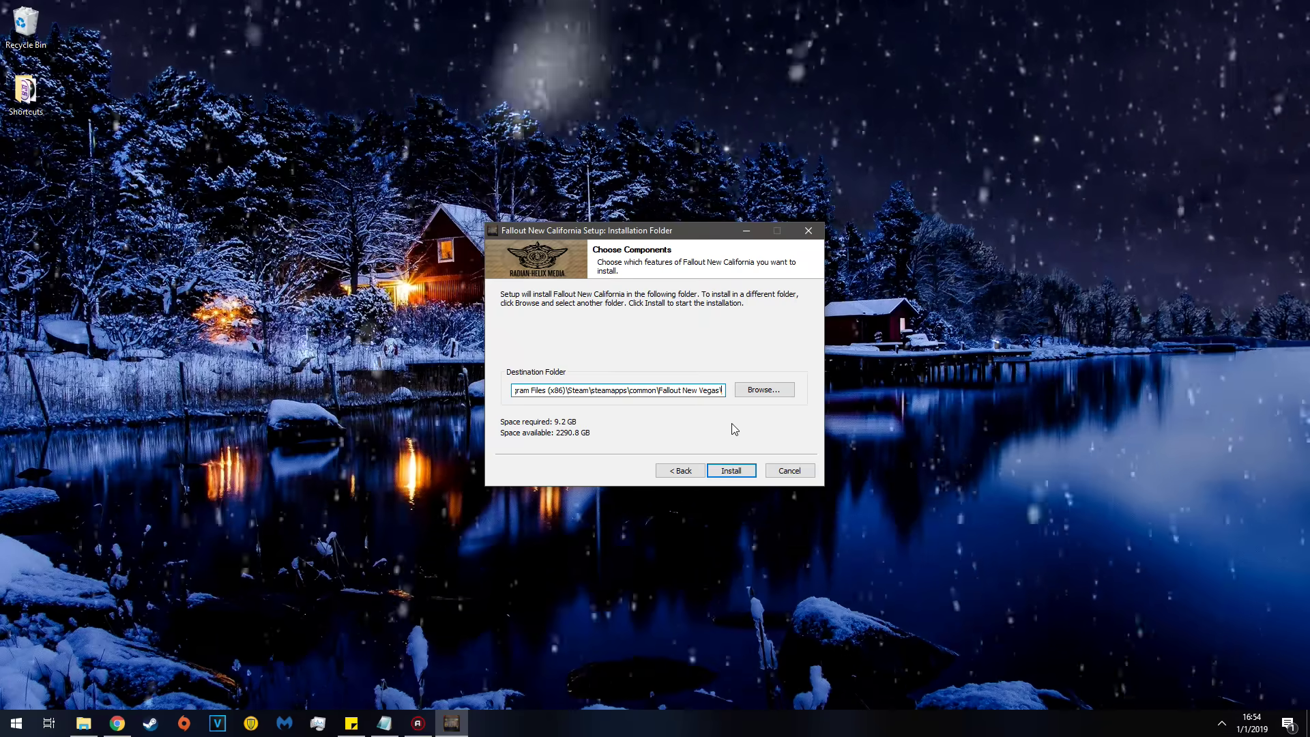
{"action": "left_click", "coordinate": [773, 390]}
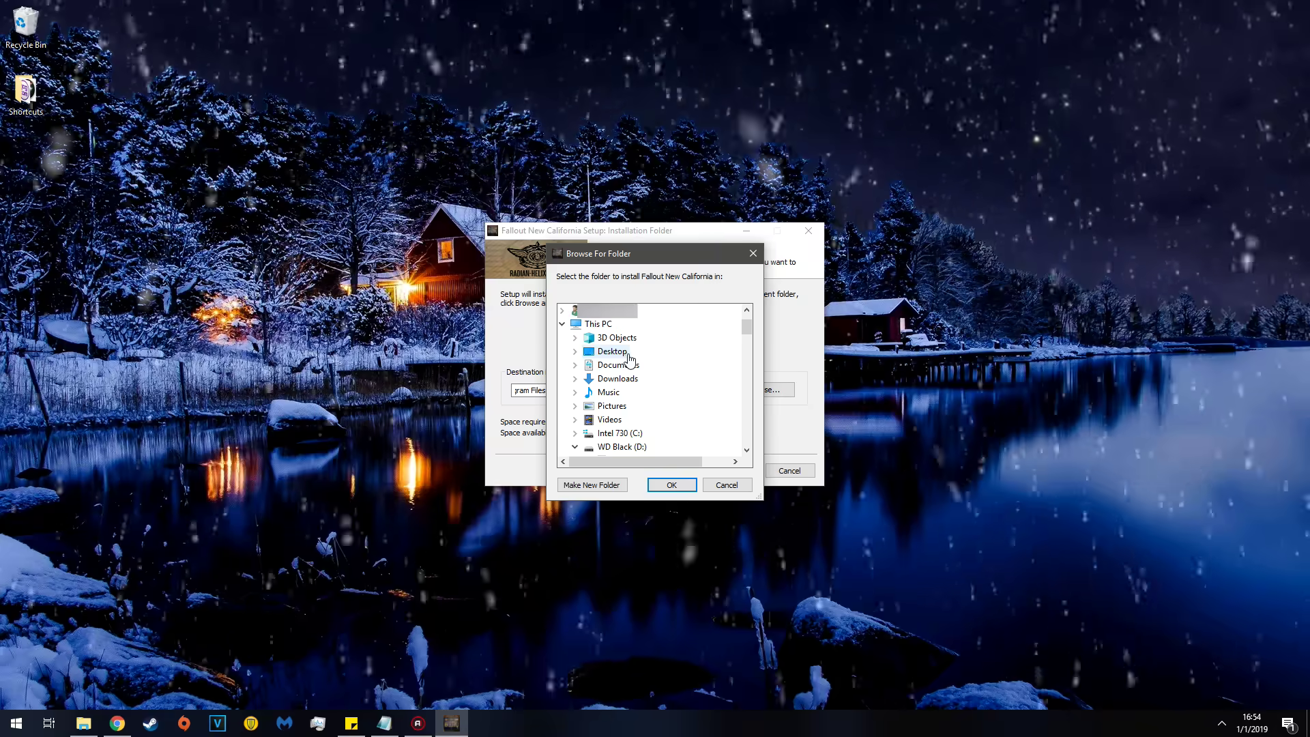
{"action": "left_click", "coordinate": [727, 486]}
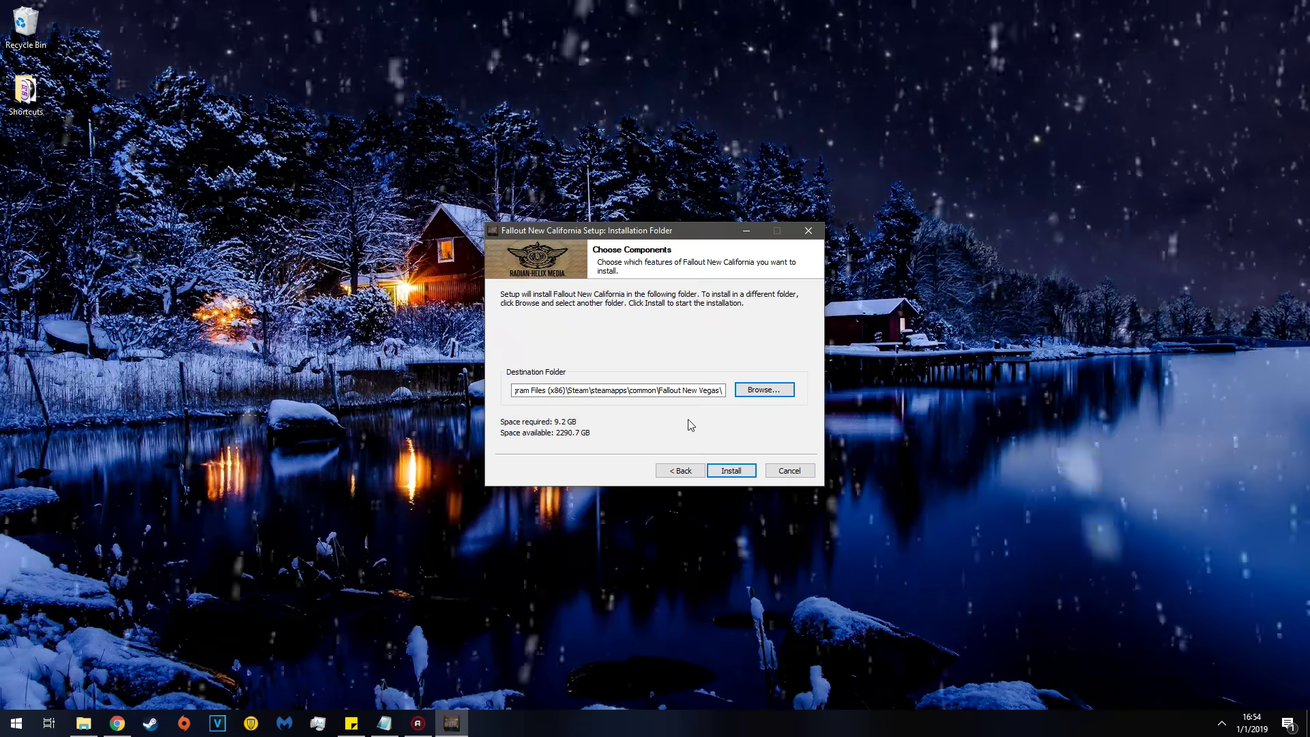
{"action": "left_click", "coordinate": [724, 471]}
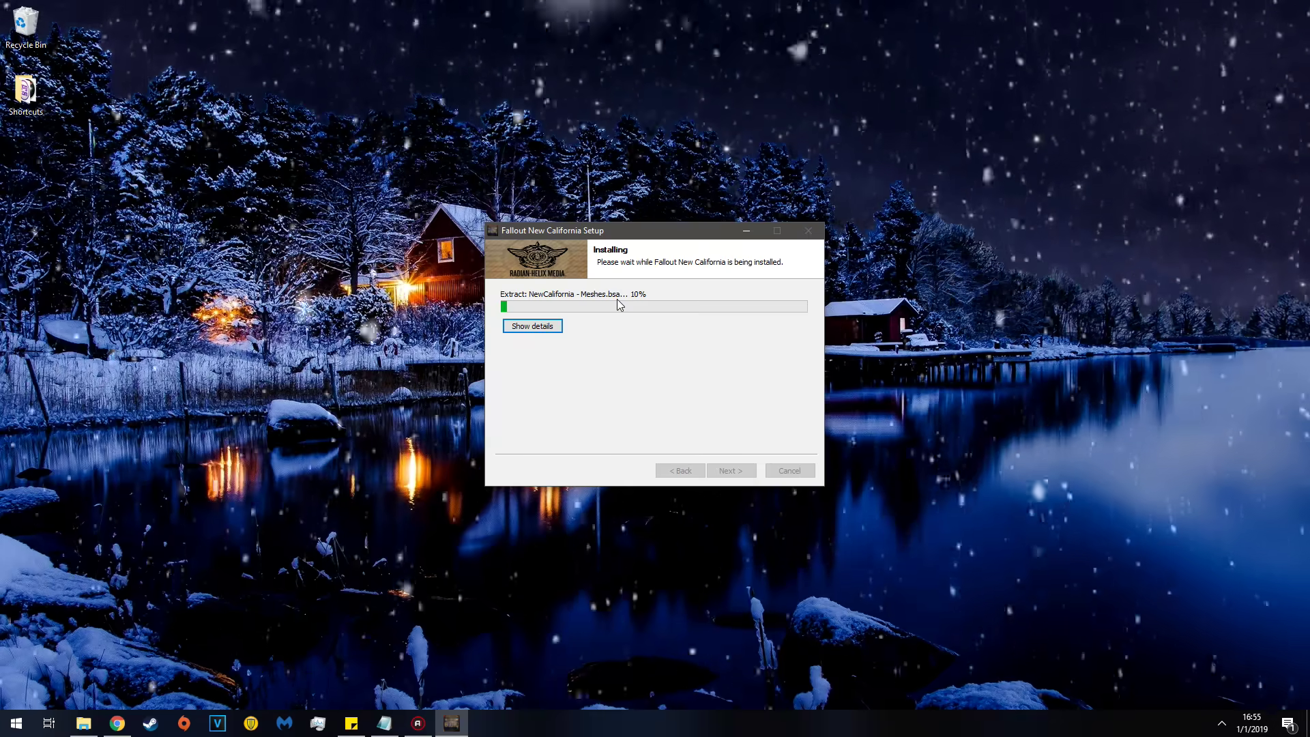
Show the detailed installation log while the archives extract
{"action": "left_click", "coordinate": [514, 324]}
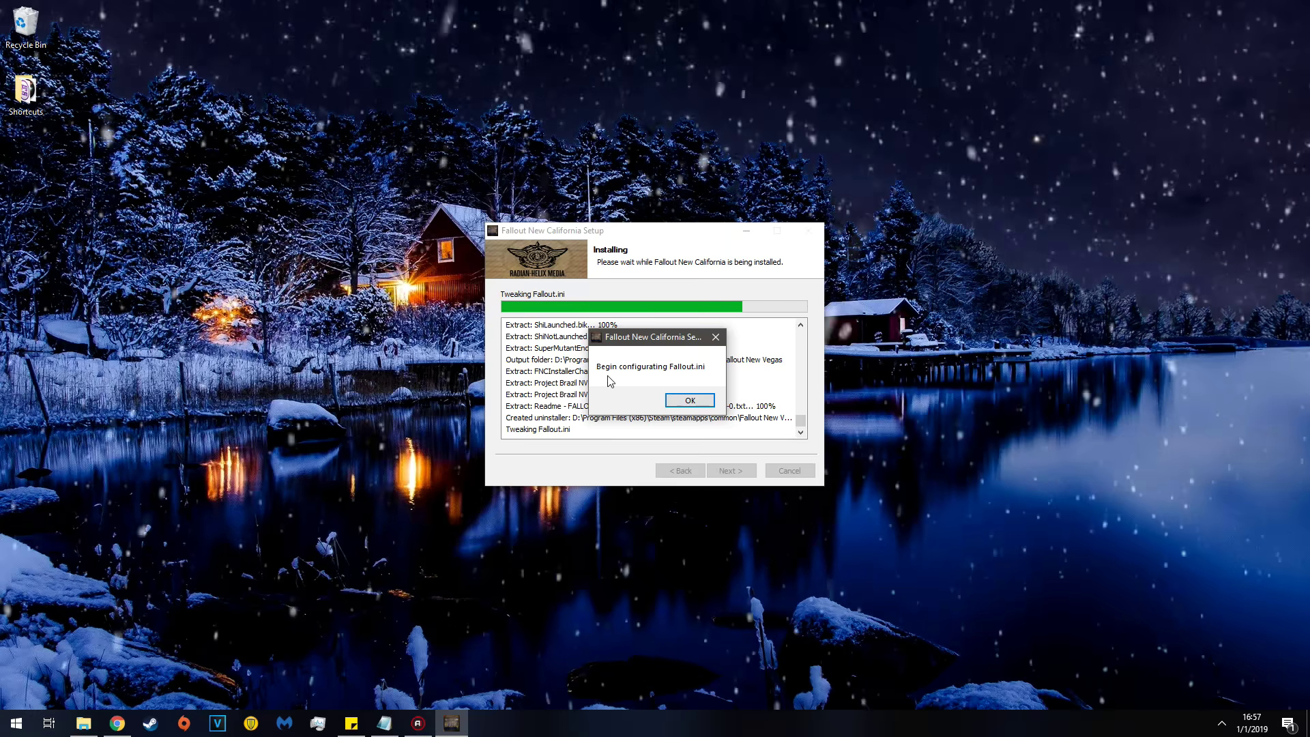
Acknowledge both Fallout.ini notices, close the patch console, and finish the setup
{"action": "left_click", "coordinate": [687, 399]}
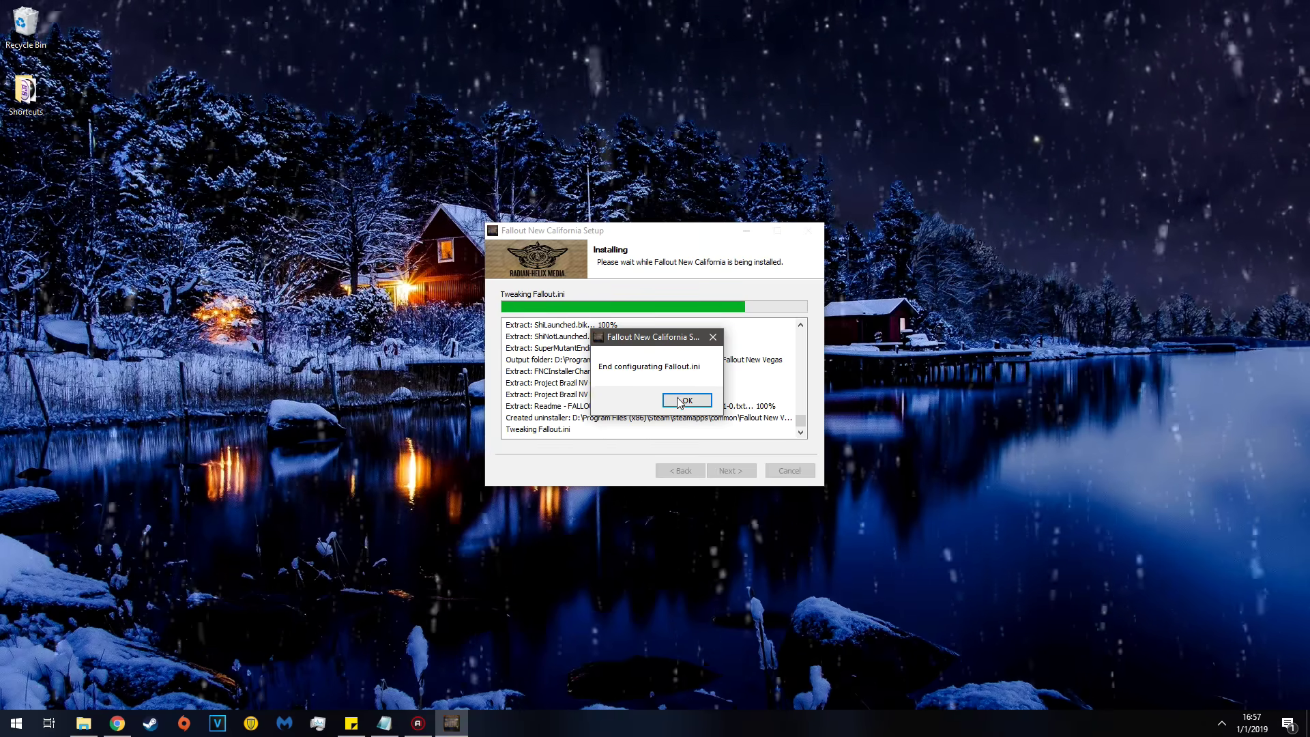
{"action": "left_click", "coordinate": [679, 399]}
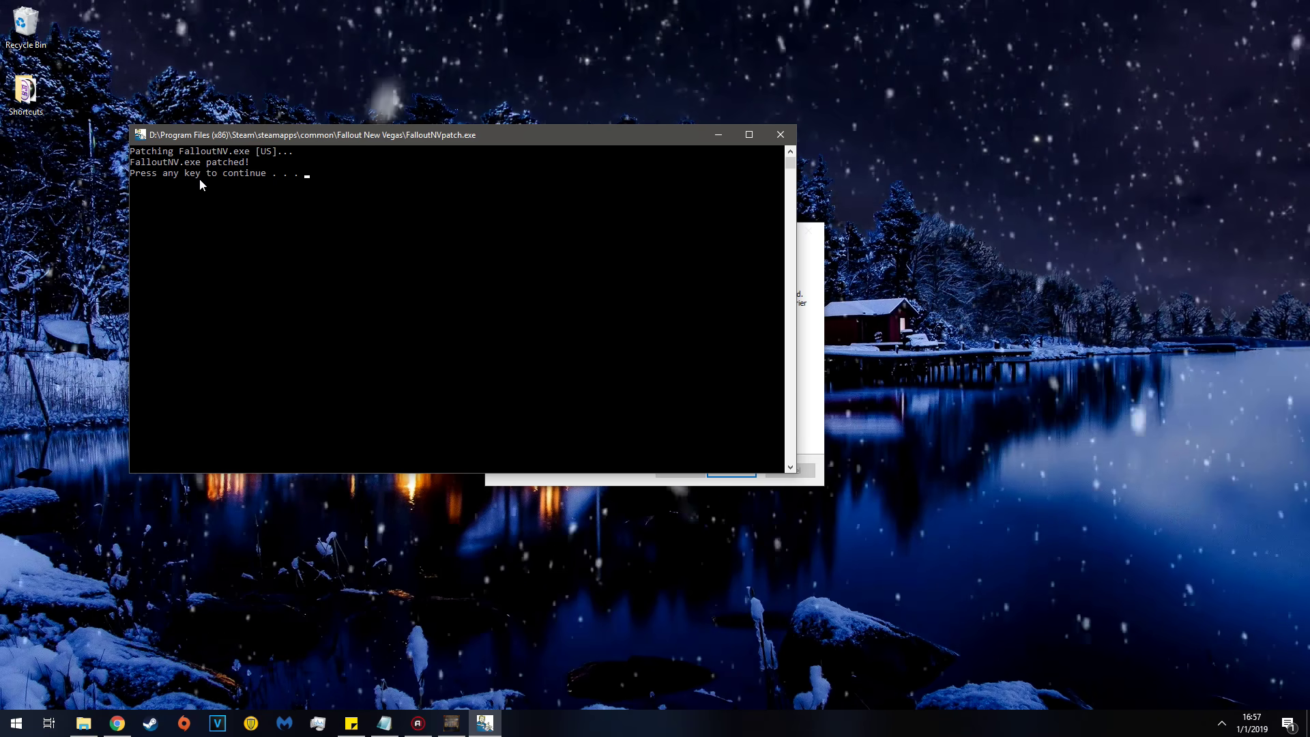
{"action": "key", "text": "Return"}
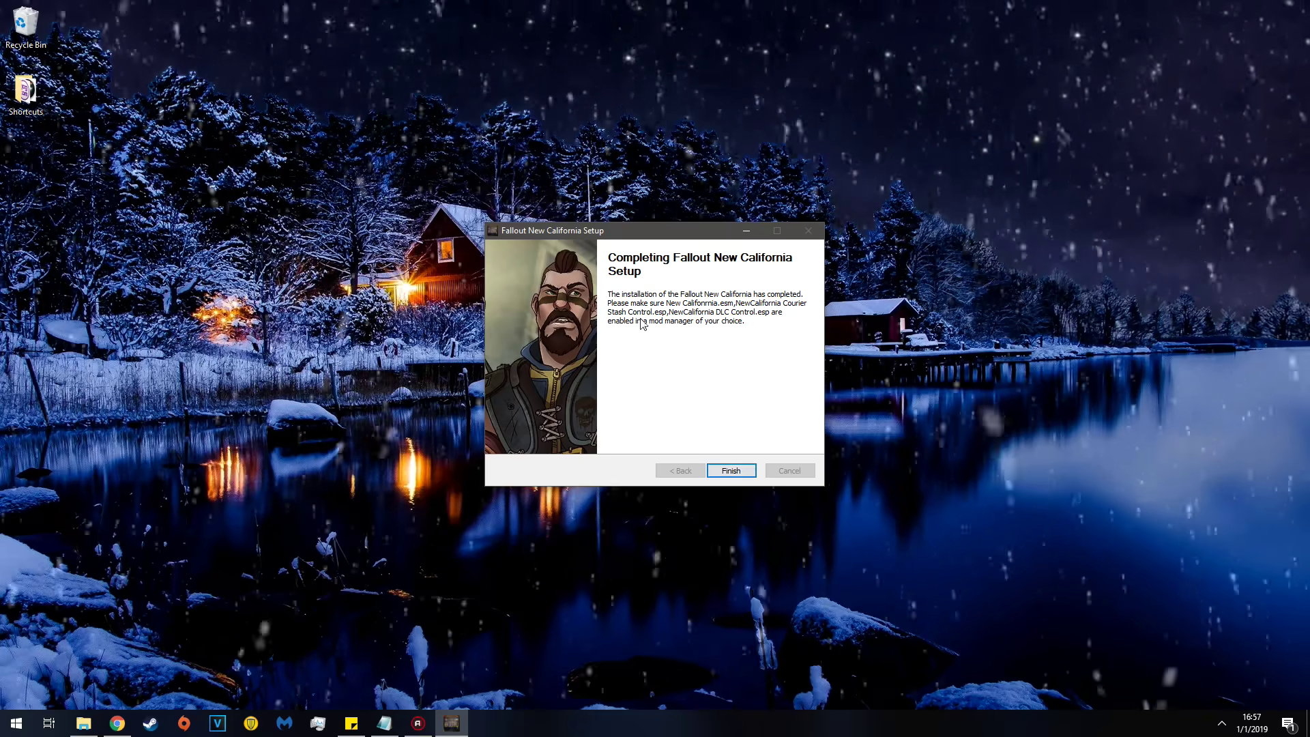
{"action": "left_click", "coordinate": [727, 469]}
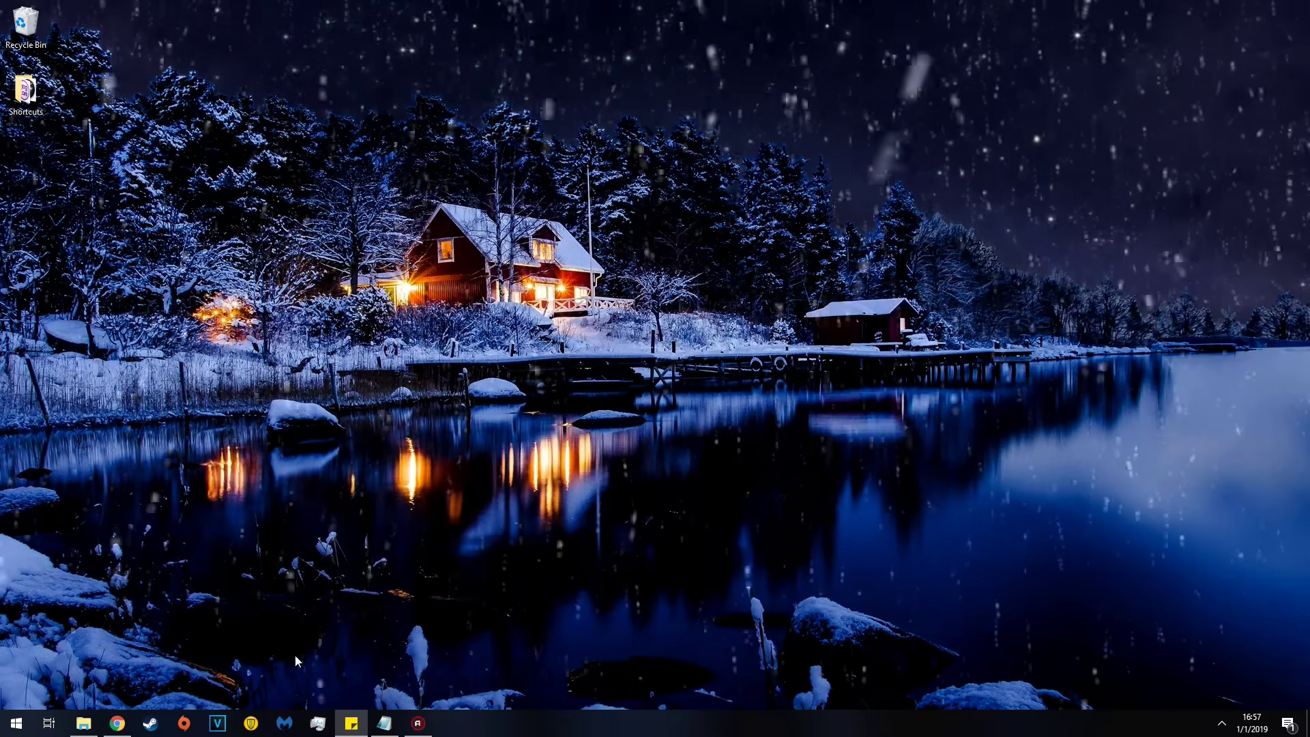
Browse to D:\Program Files (x86)\Steam\steamapps\common\Fallout New Vegas and check its 27 items
{"action": "left_click", "coordinate": [83, 723]}
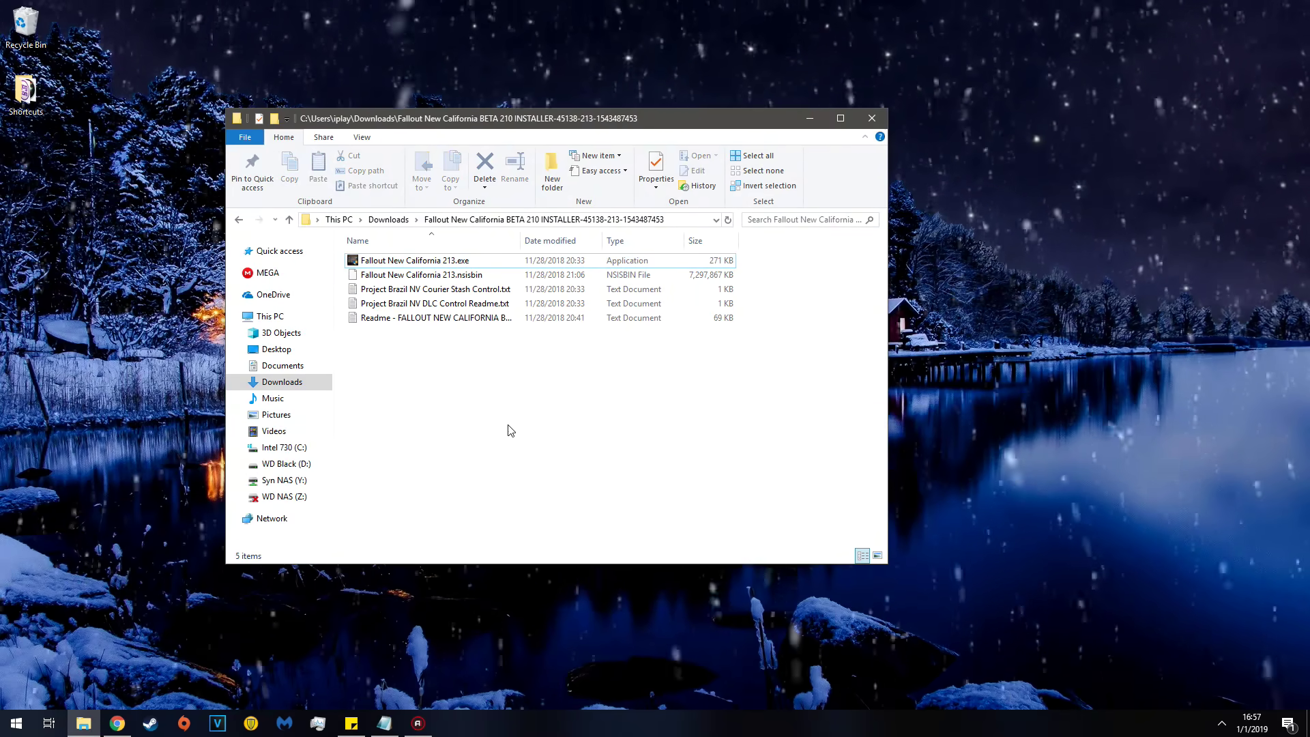
{"action": "left_click", "coordinate": [282, 464]}
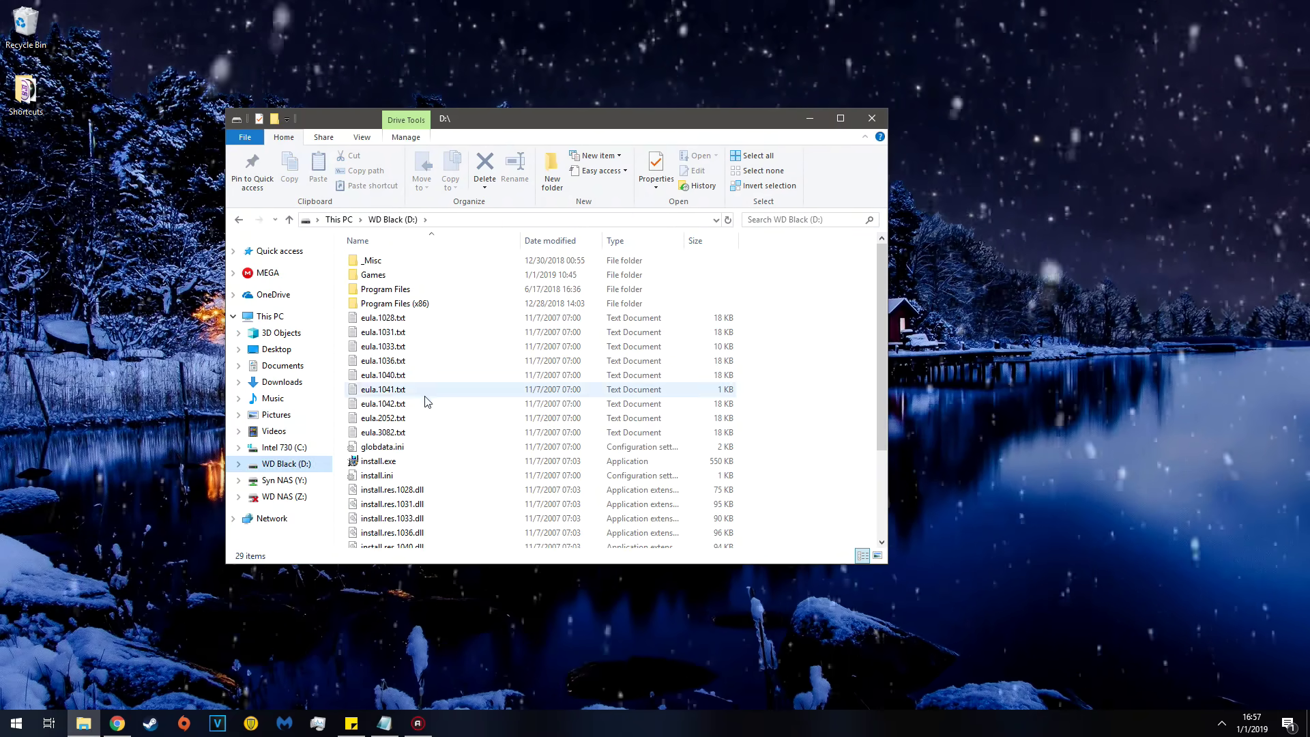
{"action": "double_click", "coordinate": [403, 303]}
{"action": "double_click", "coordinate": [372, 361]}
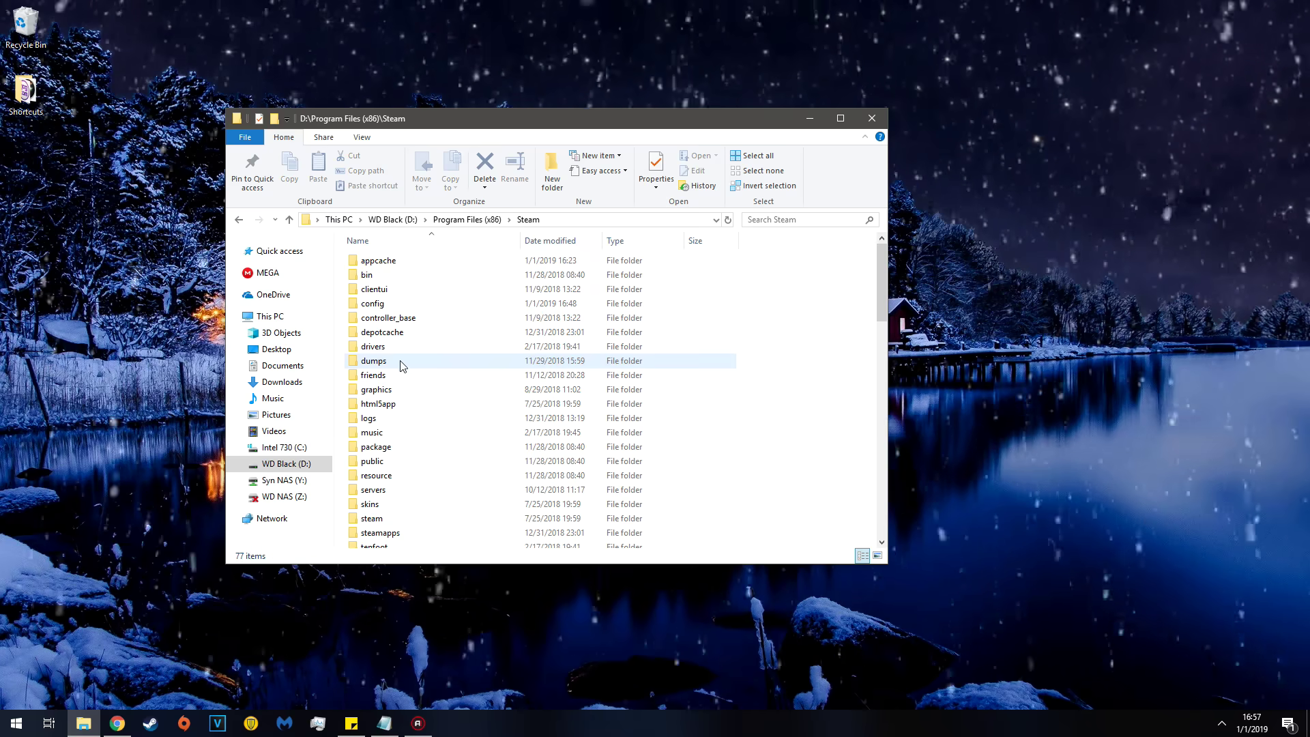
{"action": "scroll", "coordinate": [386, 396], "scroll_direction": "down", "scroll_amount": 3}
{"action": "double_click", "coordinate": [390, 428]}
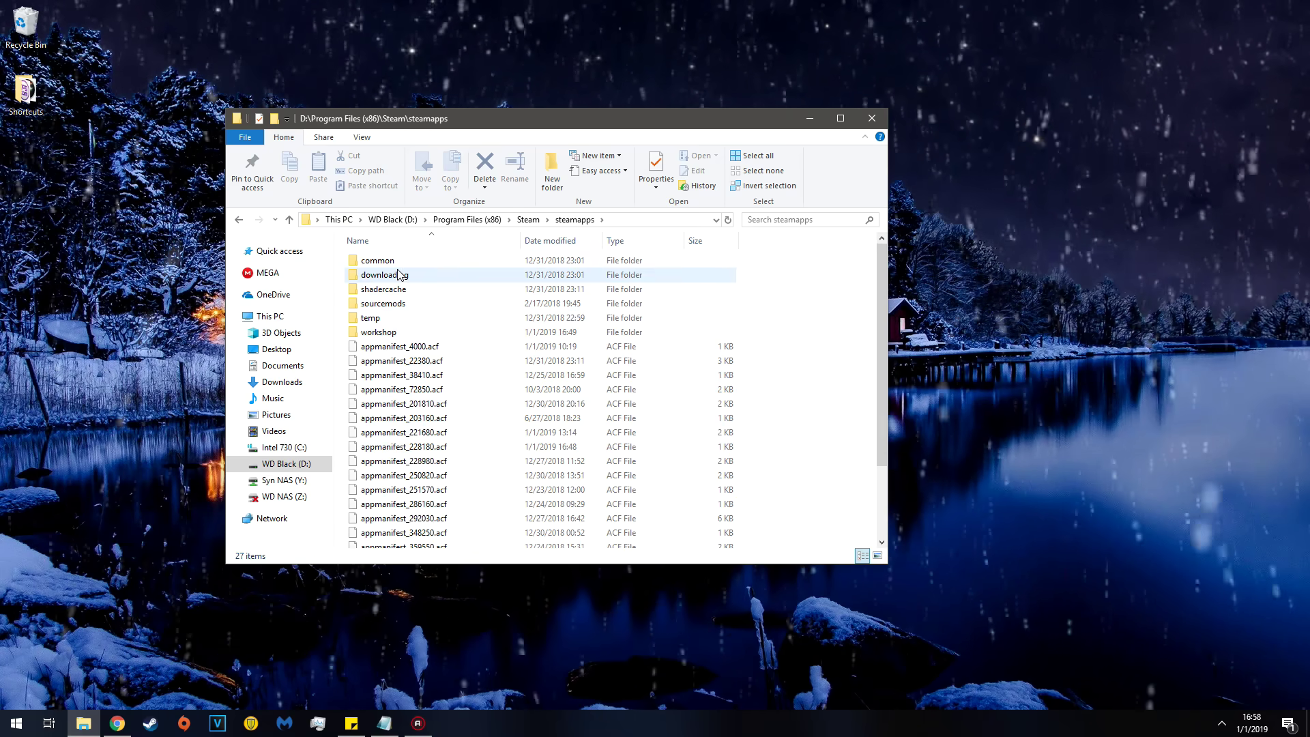
{"action": "double_click", "coordinate": [394, 260]}
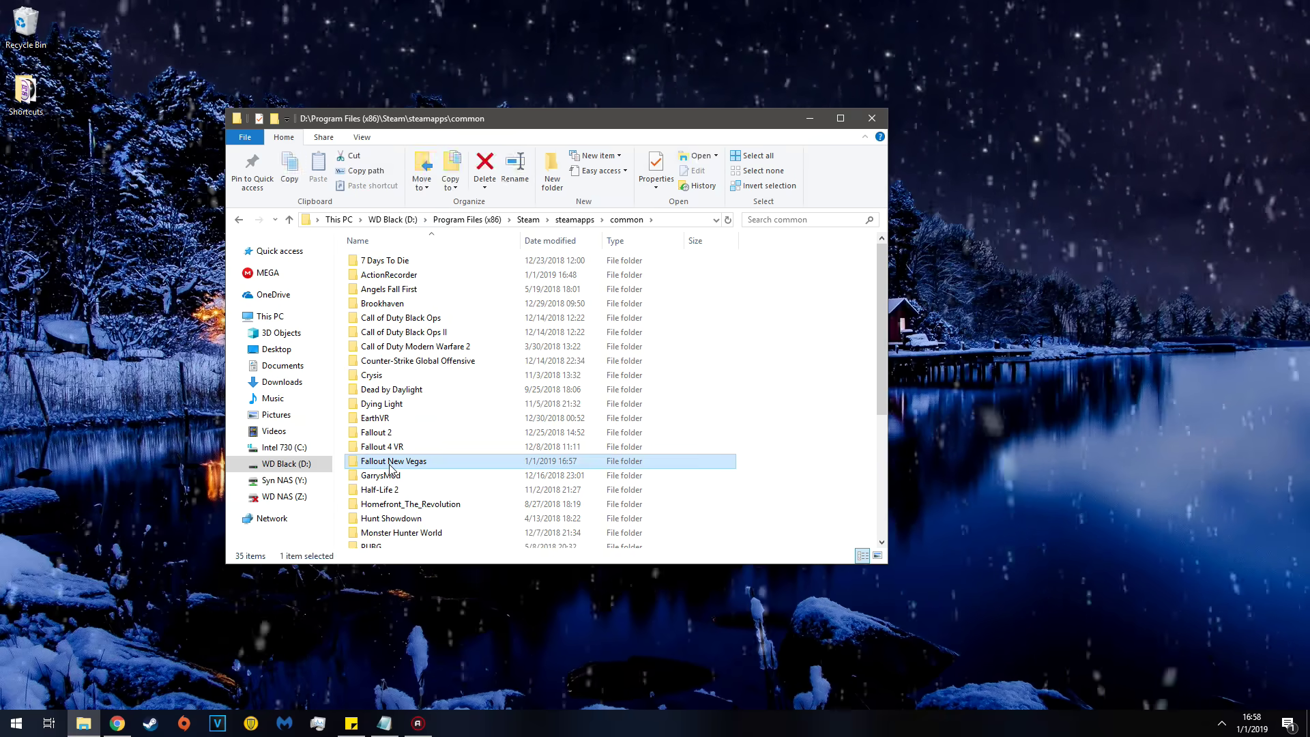
{"action": "double_click", "coordinate": [436, 462]}
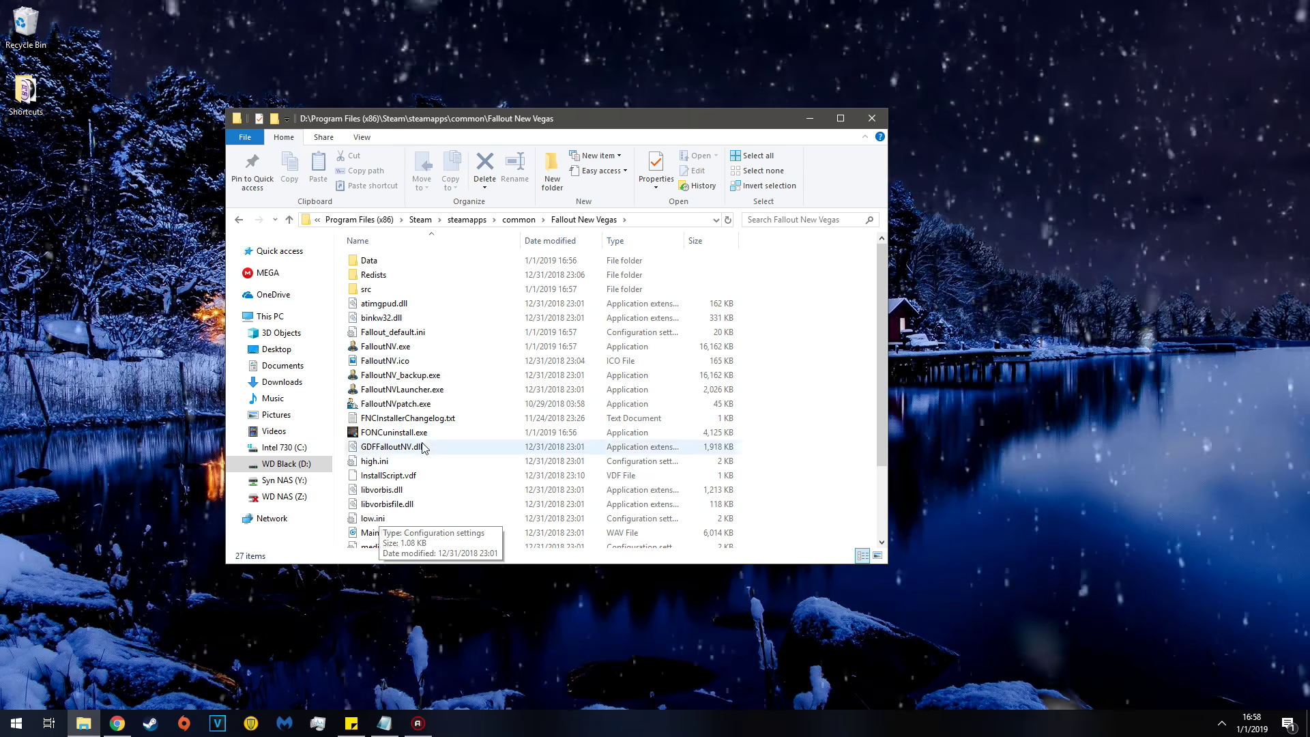
{"action": "scroll", "coordinate": [494, 511], "scroll_direction": "down", "scroll_amount": 3}
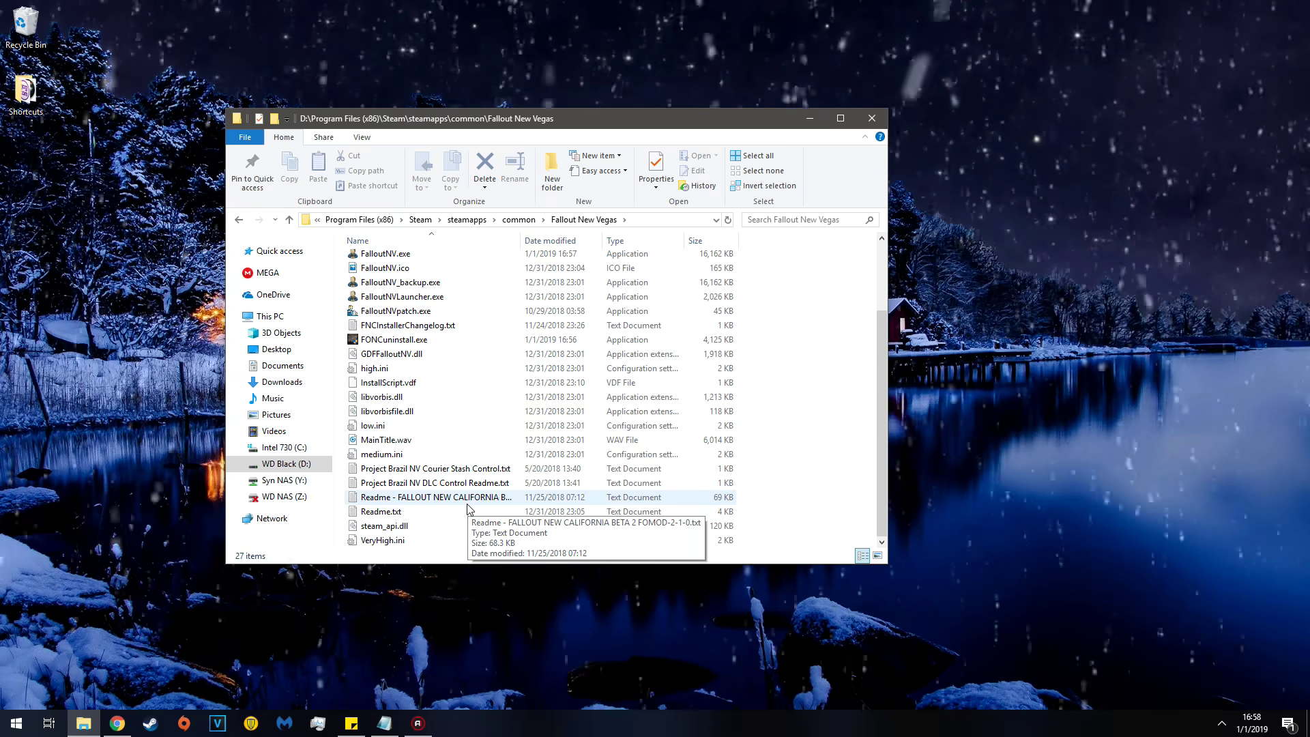
{"action": "scroll", "coordinate": [464, 501], "scroll_direction": "up", "scroll_amount": 3}
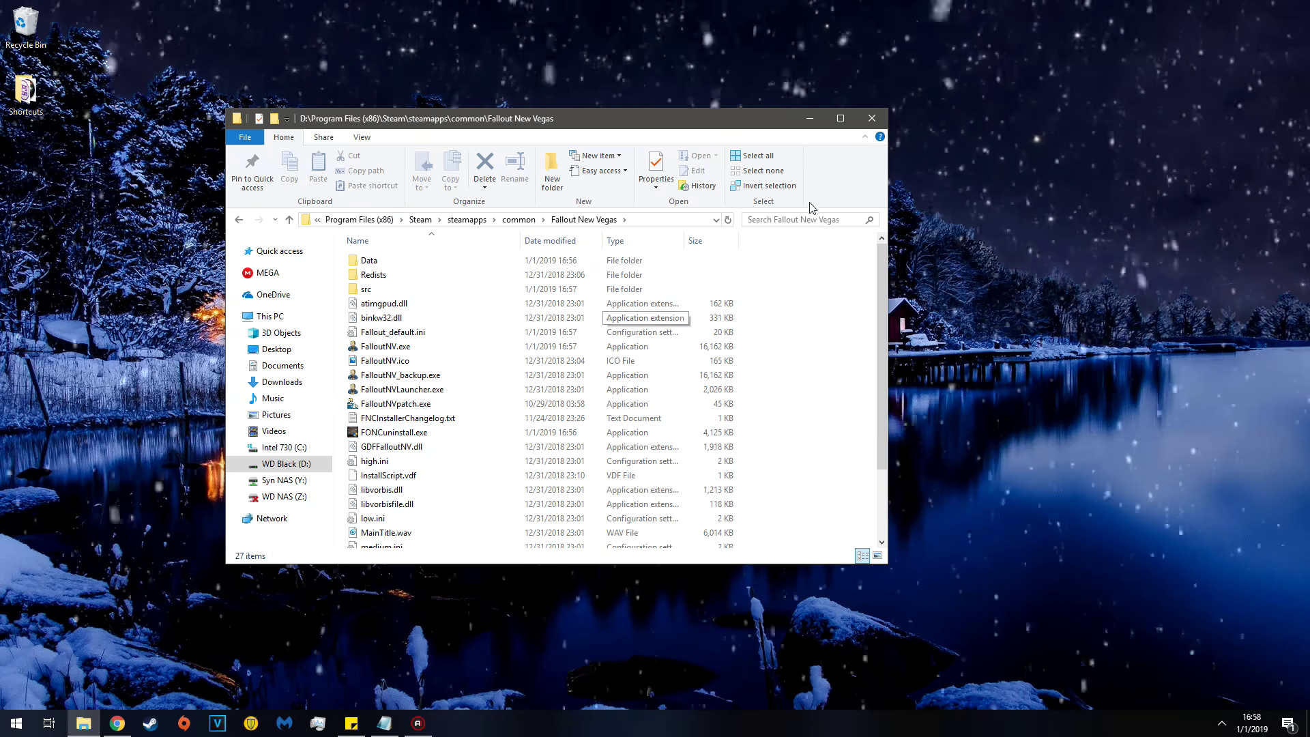
Clear the file window away and launch Fallout Mod Manager via the fomm search
{"action": "left_click", "coordinate": [817, 121]}
{"action": "key", "text": "super"}
{"action": "type", "text": "fo"}
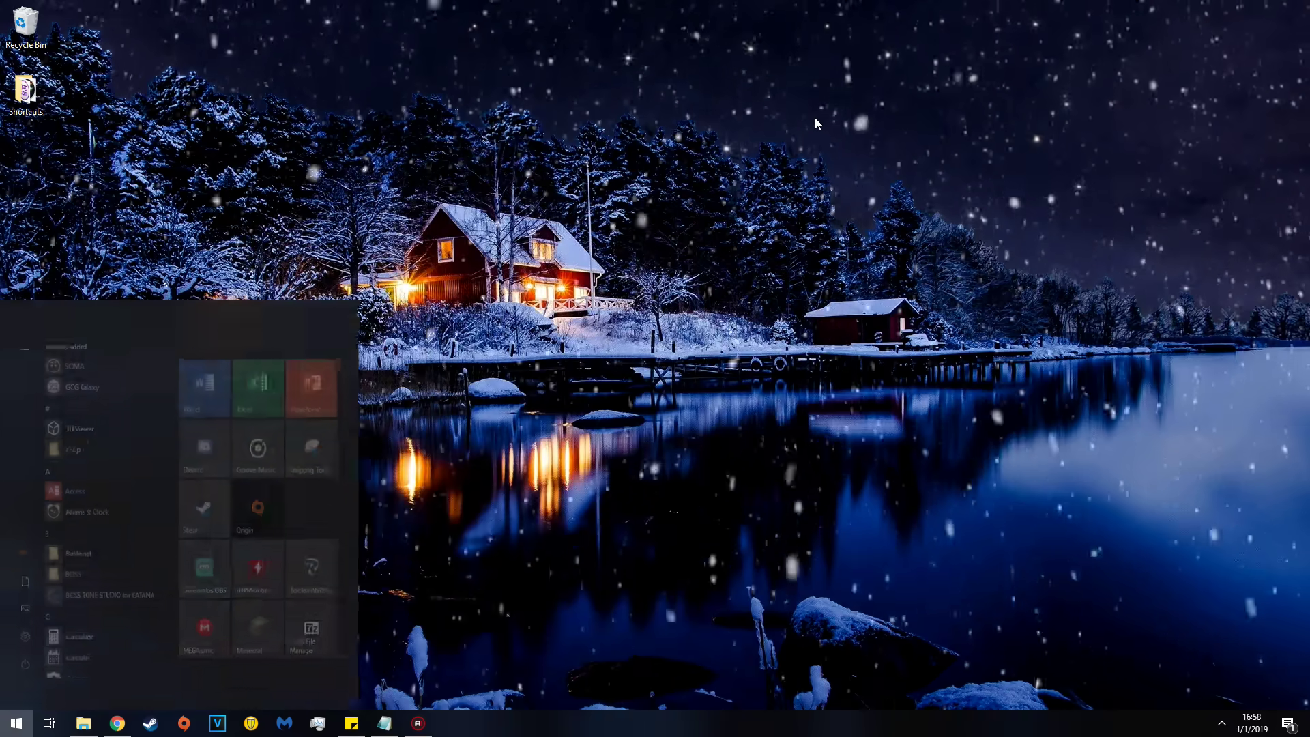
{"action": "type", "text": "mm"}
{"action": "key", "text": "Return"}
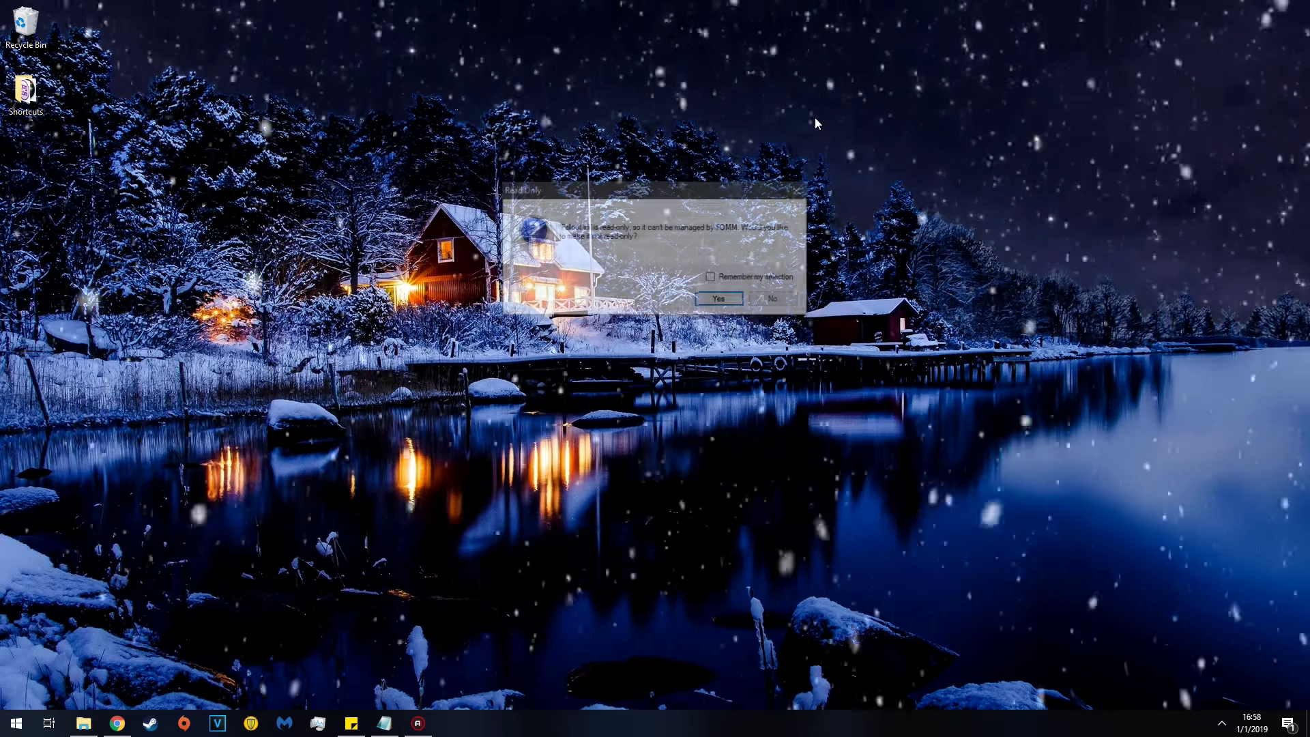
Let FOMM make Fallout.ini and fallout_default.ini writable, place NewCalifornia.esm below GunRunnersArsenal.esm, then close FOMM
{"action": "left_click", "coordinate": [716, 300]}
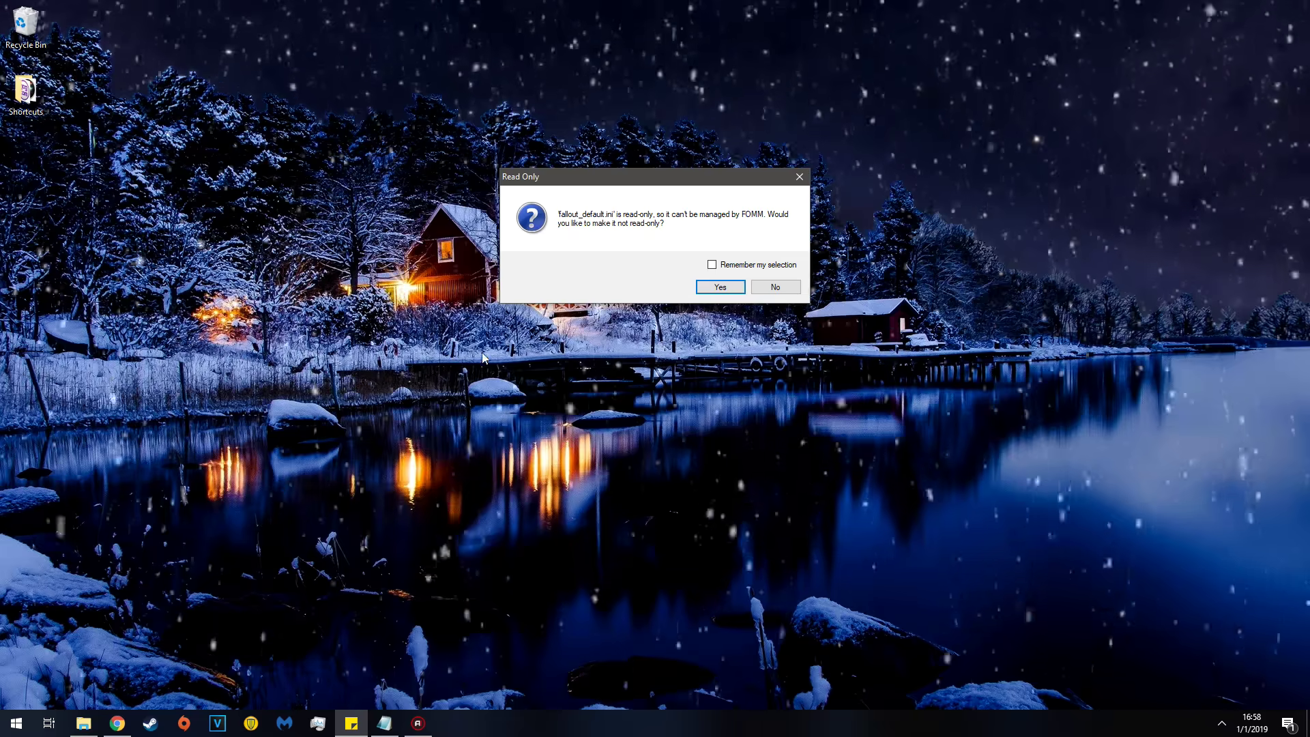
{"action": "left_click", "coordinate": [716, 289]}
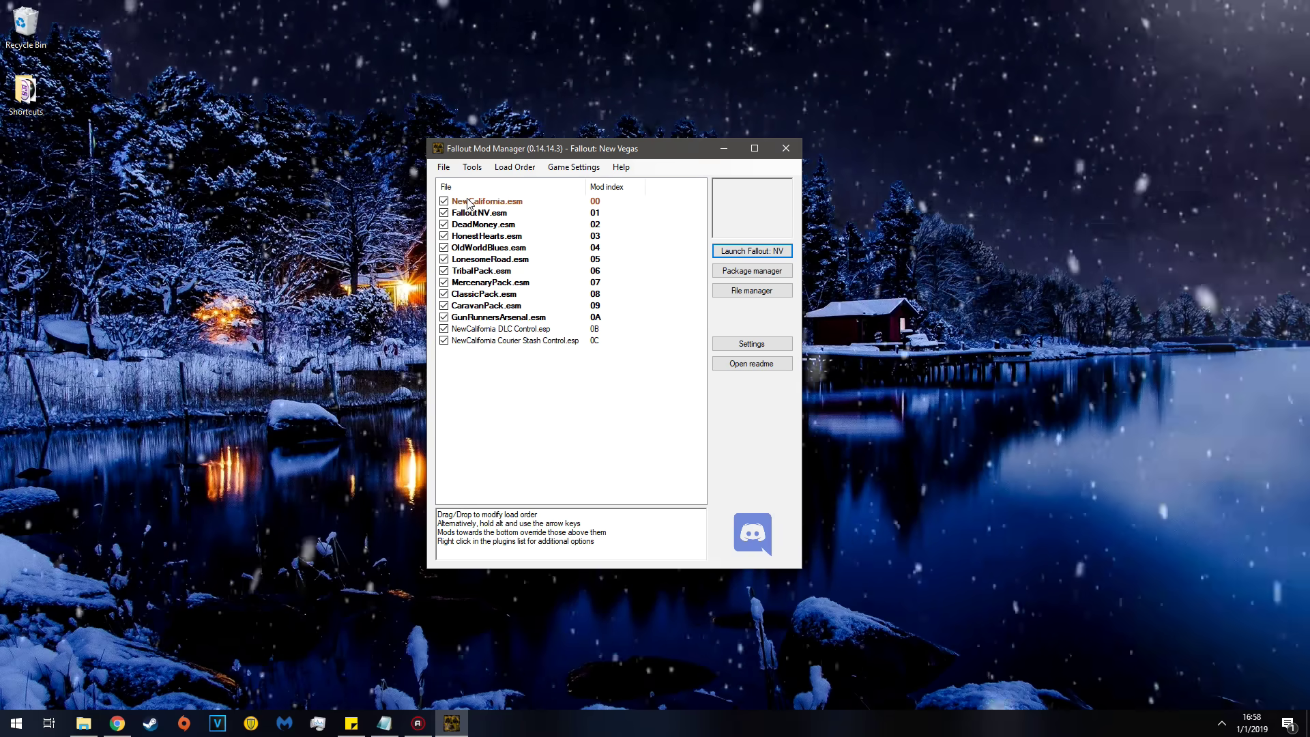
{"action": "left_click_drag", "start_coordinate": [468, 203], "coordinate": [486, 322]}
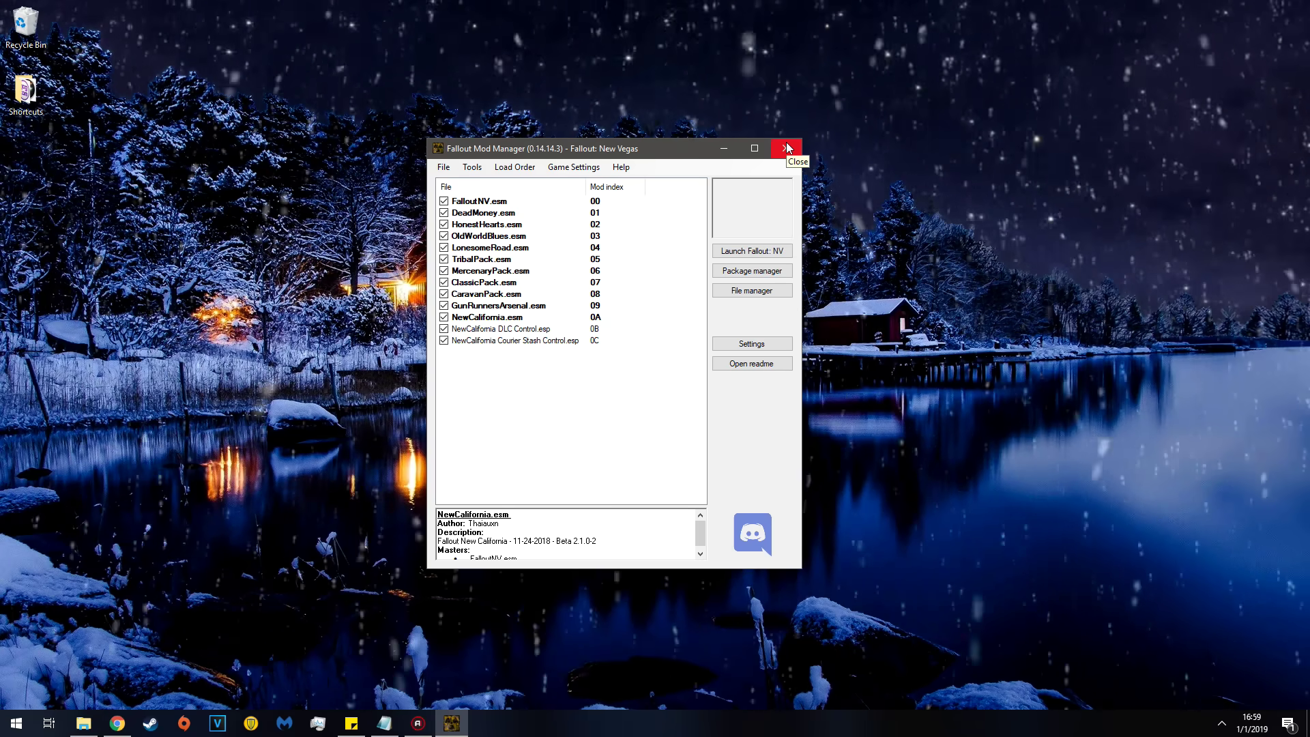
{"action": "left_click", "coordinate": [786, 147]}
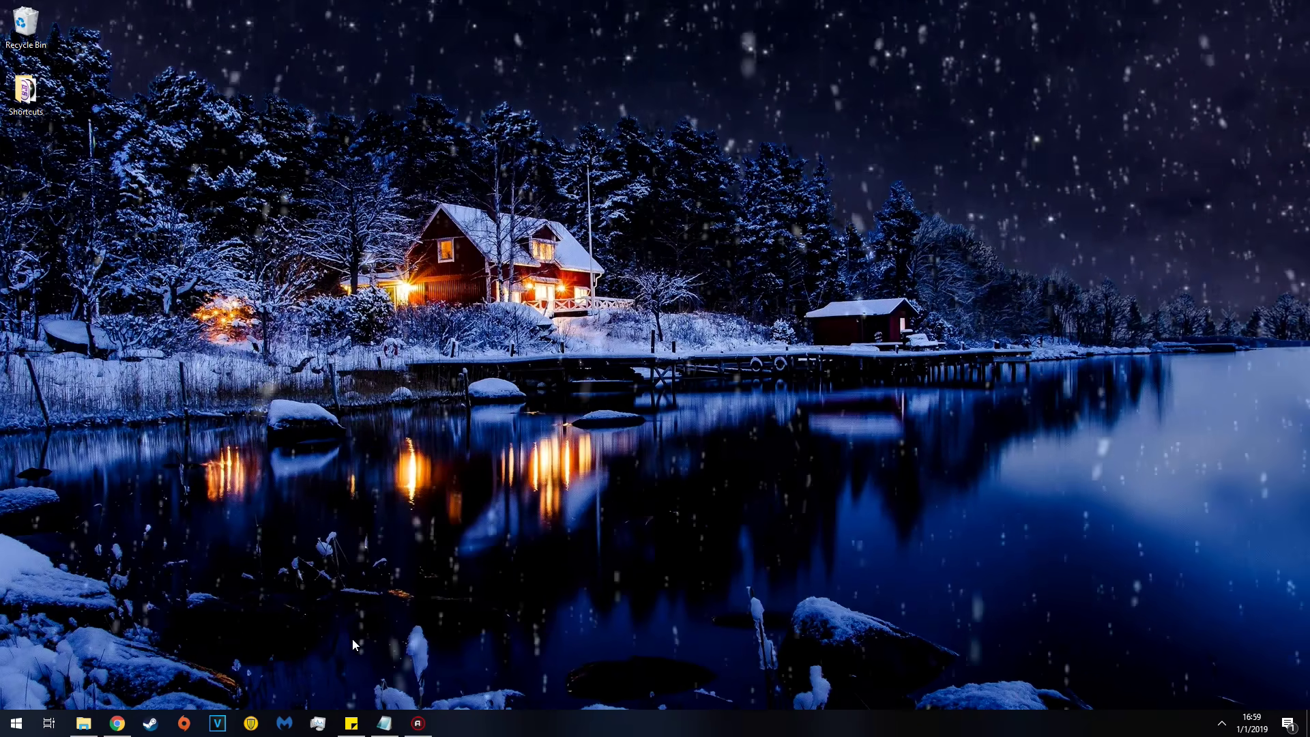
Open Notepad, make it wider and shorter, type "getnvseversion" into a new note, and minimize it
{"action": "key", "text": "super"}
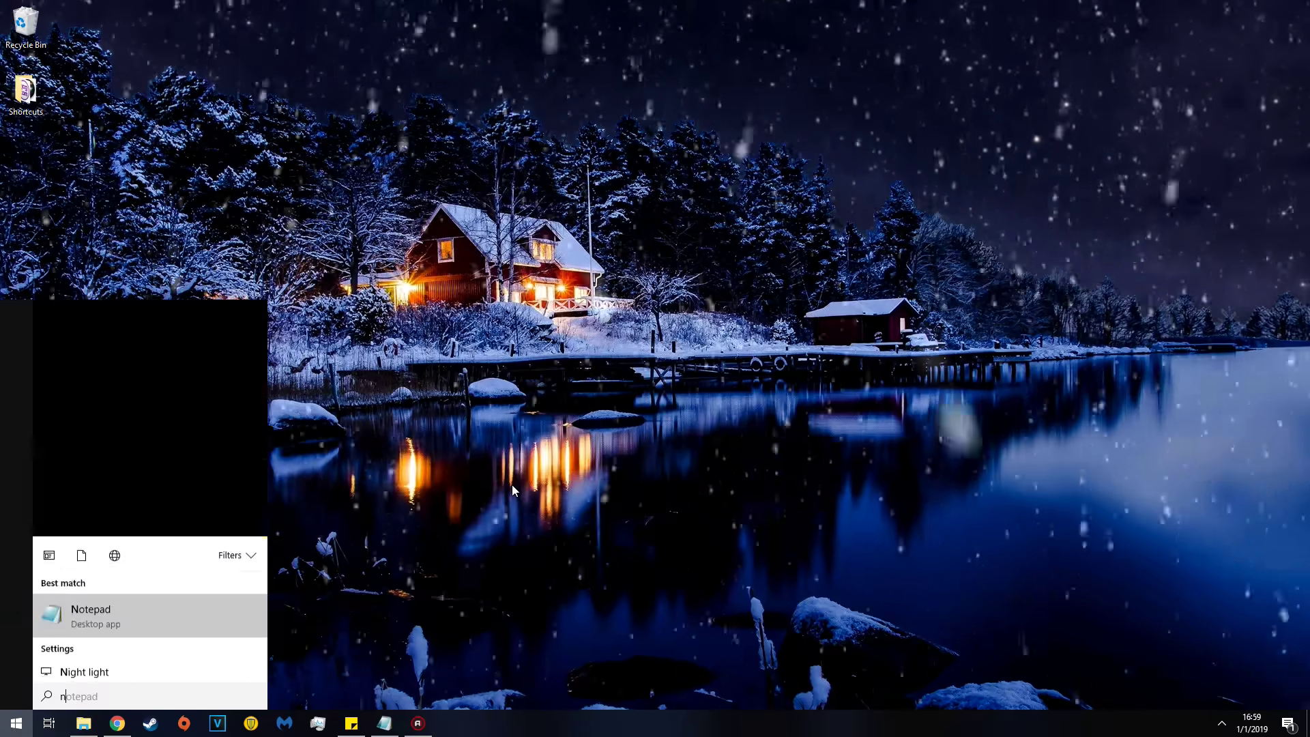
{"action": "type", "text": "otepad"}
{"action": "key", "text": "Return"}
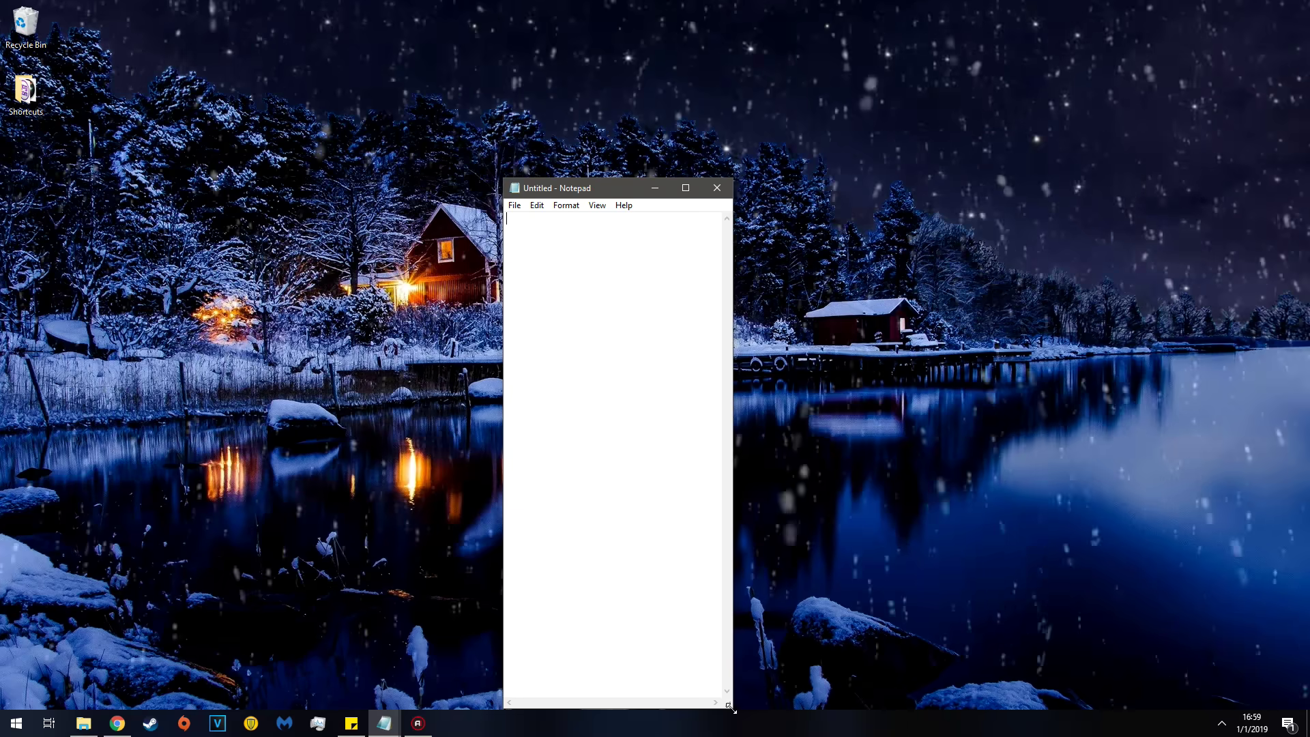
{"action": "left_click_drag", "start_coordinate": [727, 704], "coordinate": [758, 366]}
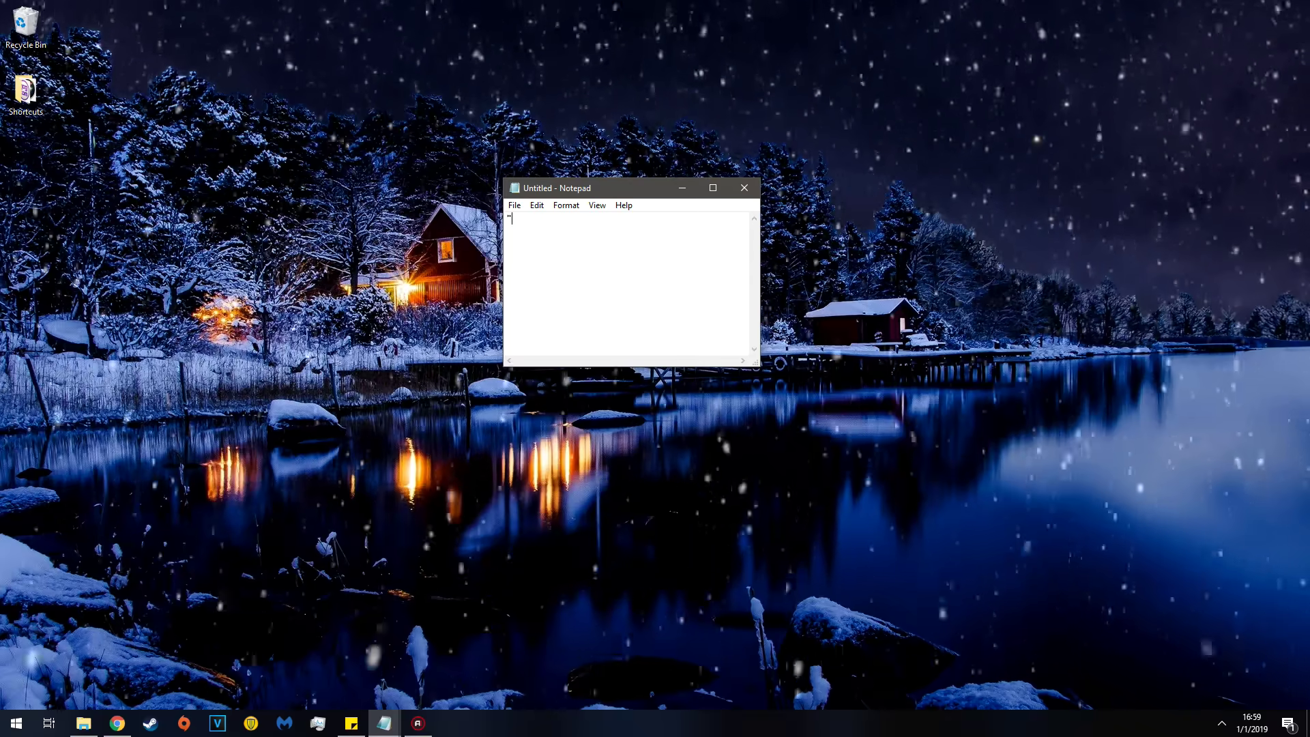
{"action": "type", "text": "getnvseve"}
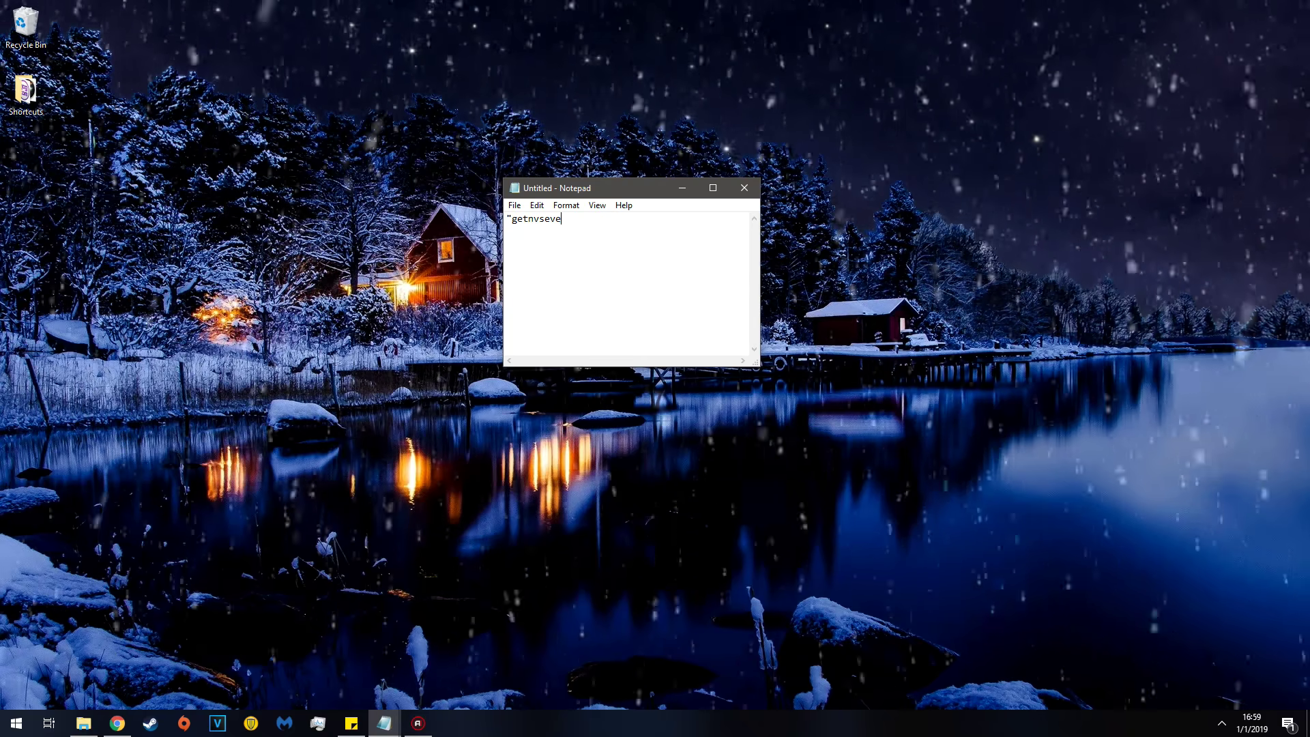
{"action": "type", "text": "rsion\""}
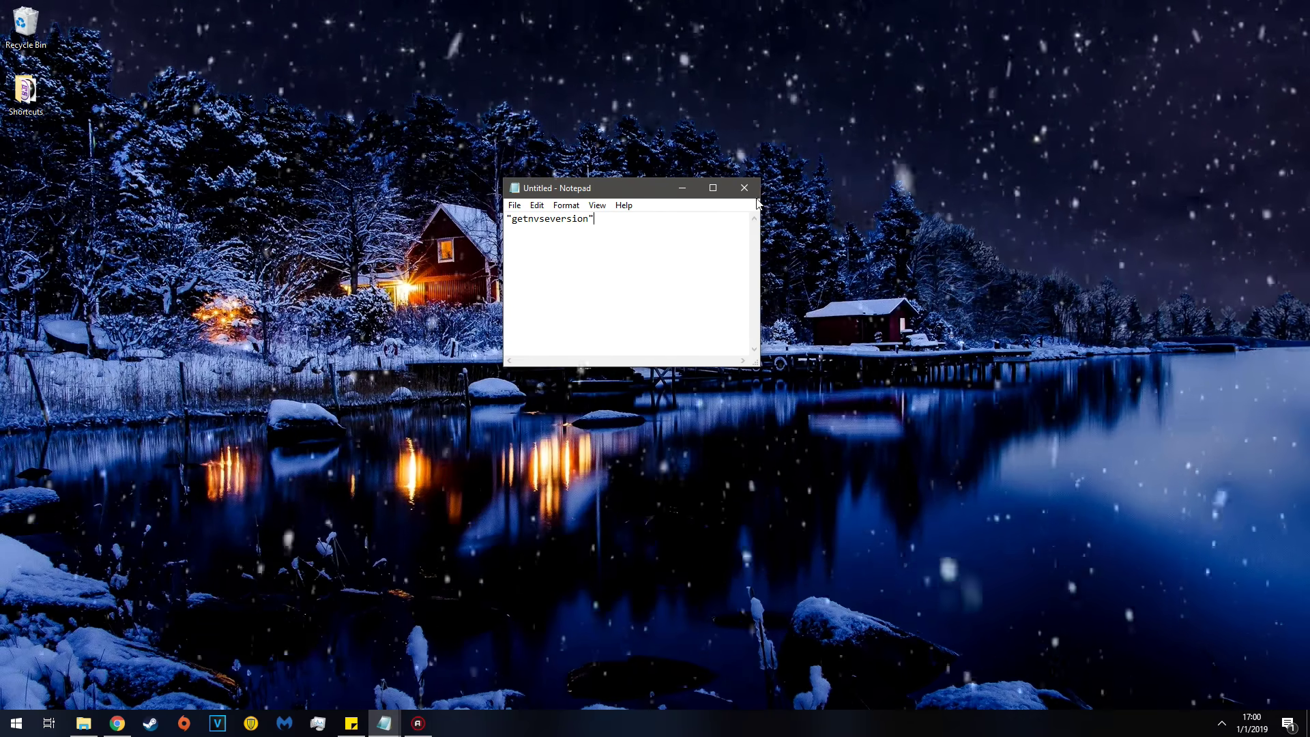
{"action": "left_click", "coordinate": [682, 187]}
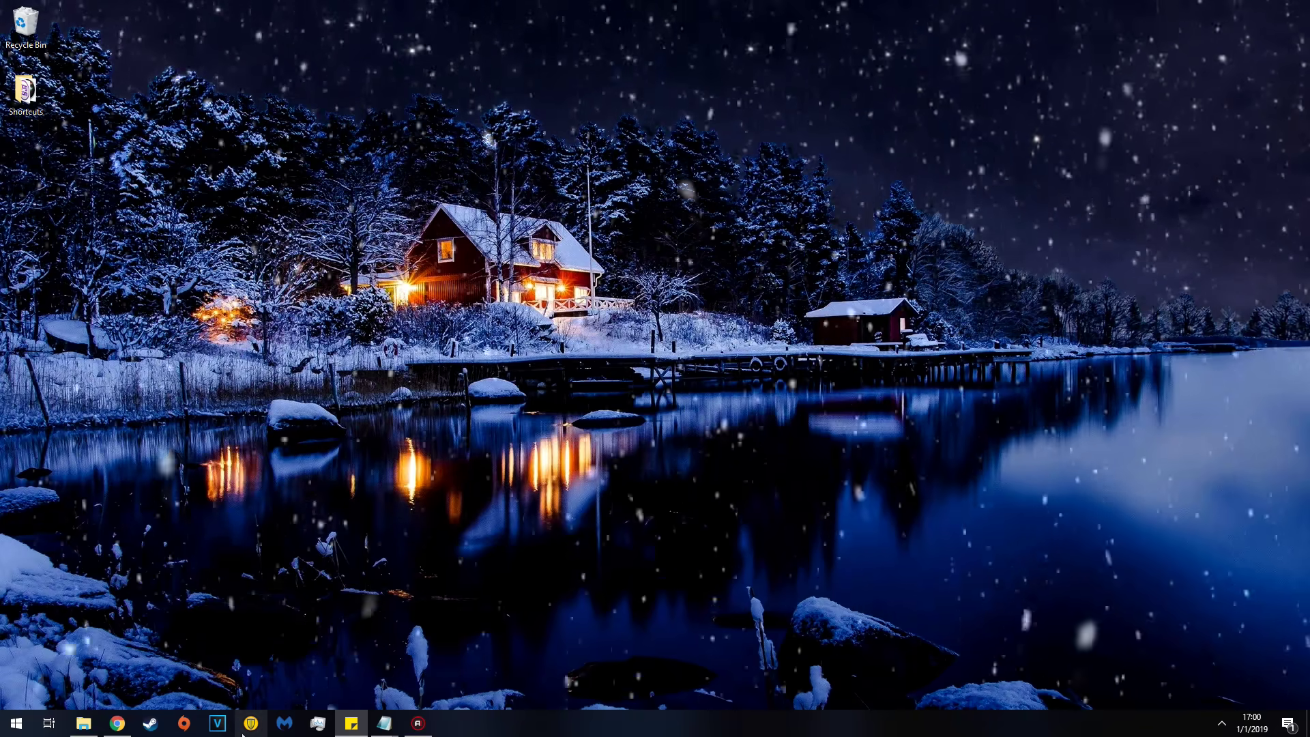
Bring back the New California mod page in Chrome, scroll through its Description, then close the browser
{"action": "left_click", "coordinate": [117, 723]}
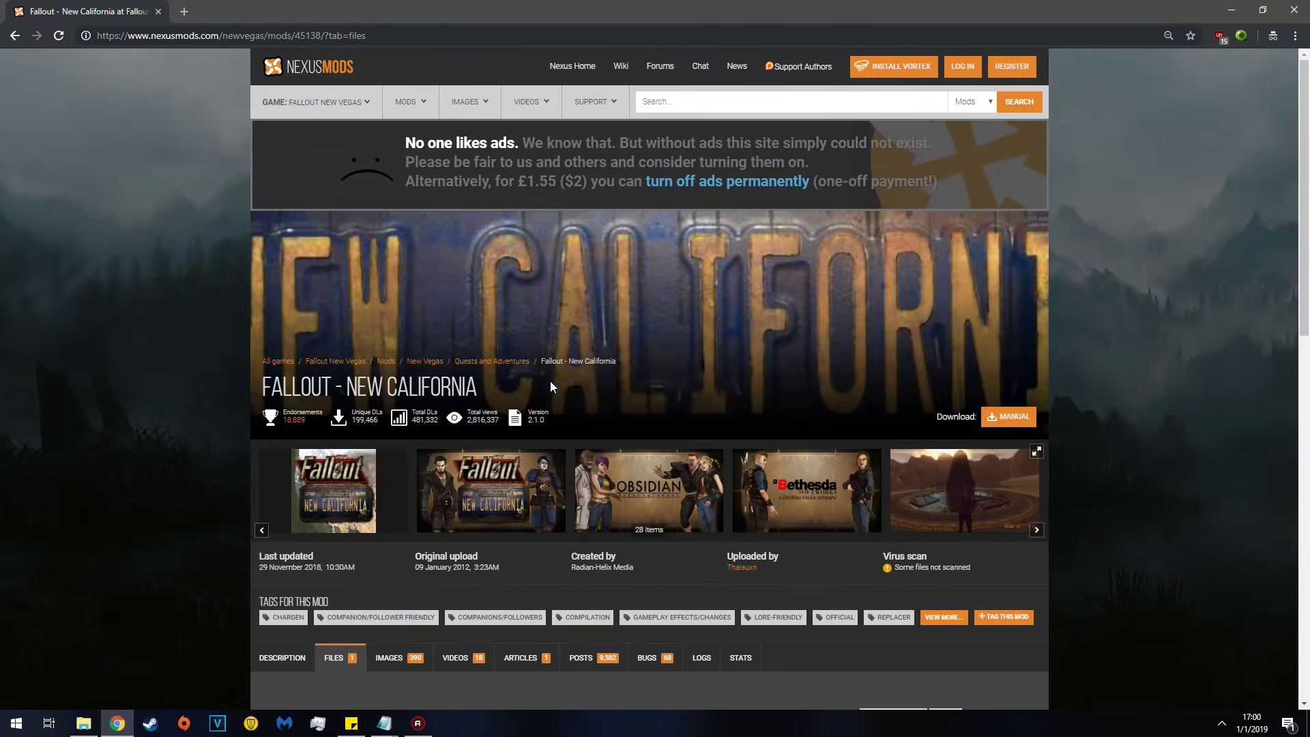
{"action": "left_click", "coordinate": [293, 656]}
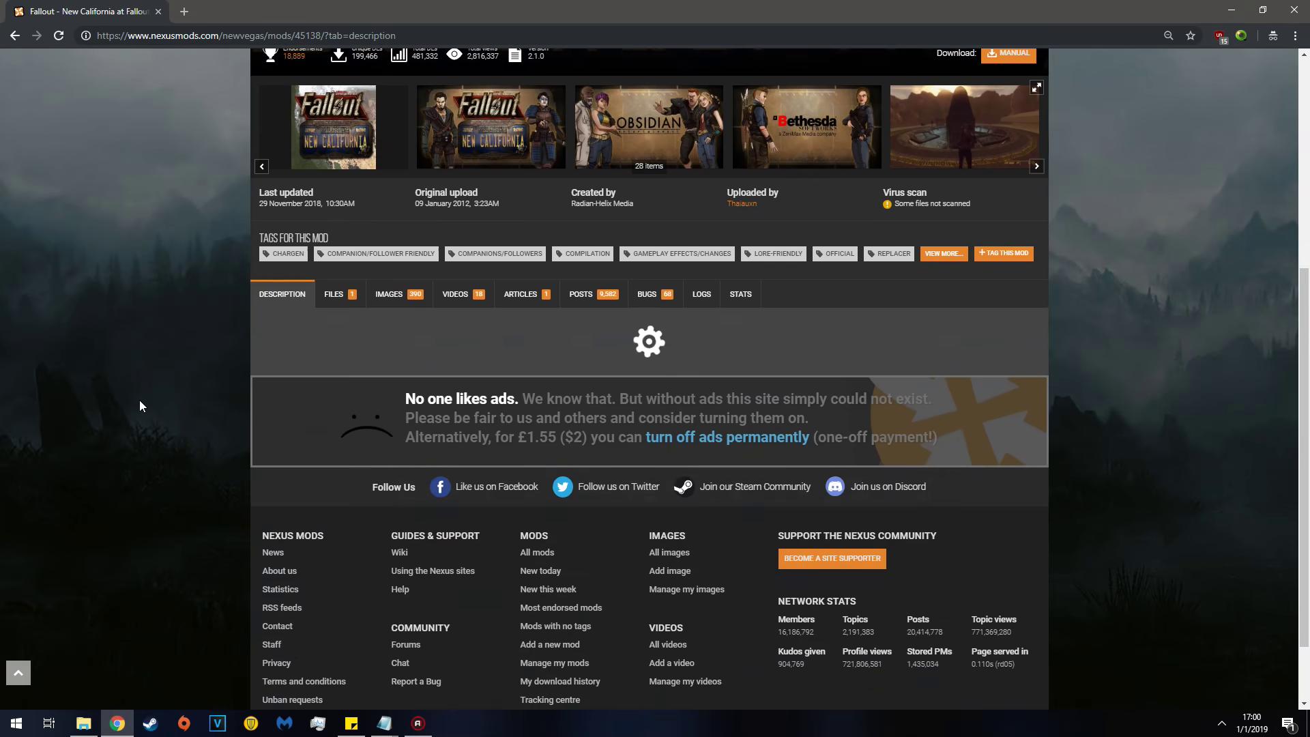
{"action": "scroll", "coordinate": [139, 399], "scroll_direction": "down", "scroll_amount": 20}
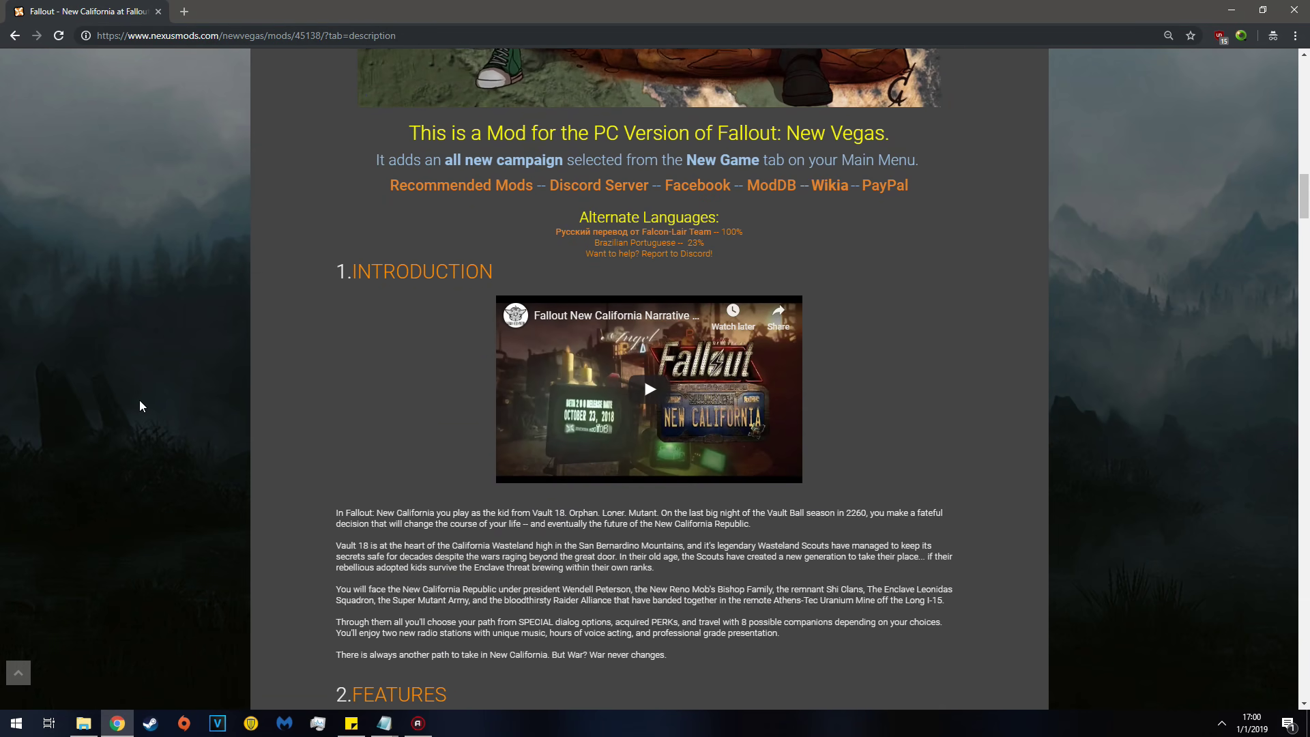
{"action": "scroll", "coordinate": [376, 292], "scroll_direction": "up", "scroll_amount": 1}
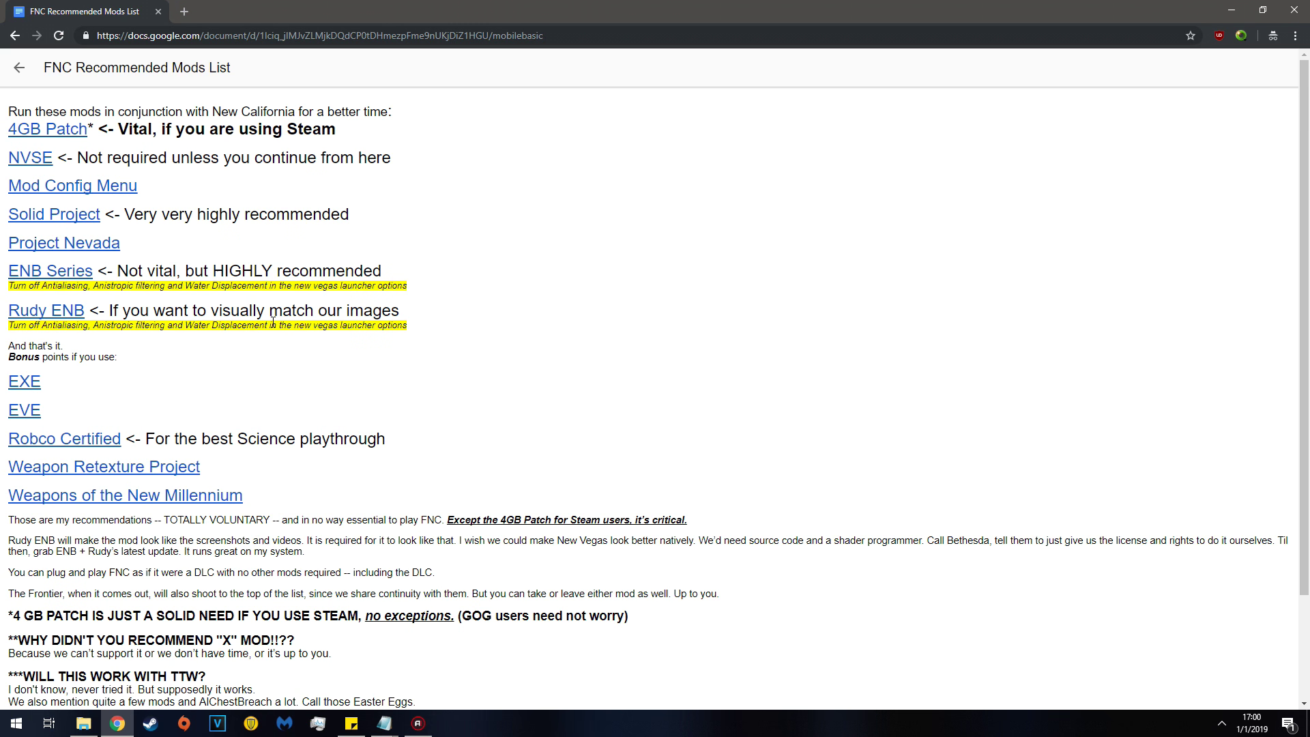
{"action": "left_click", "coordinate": [1291, 9]}
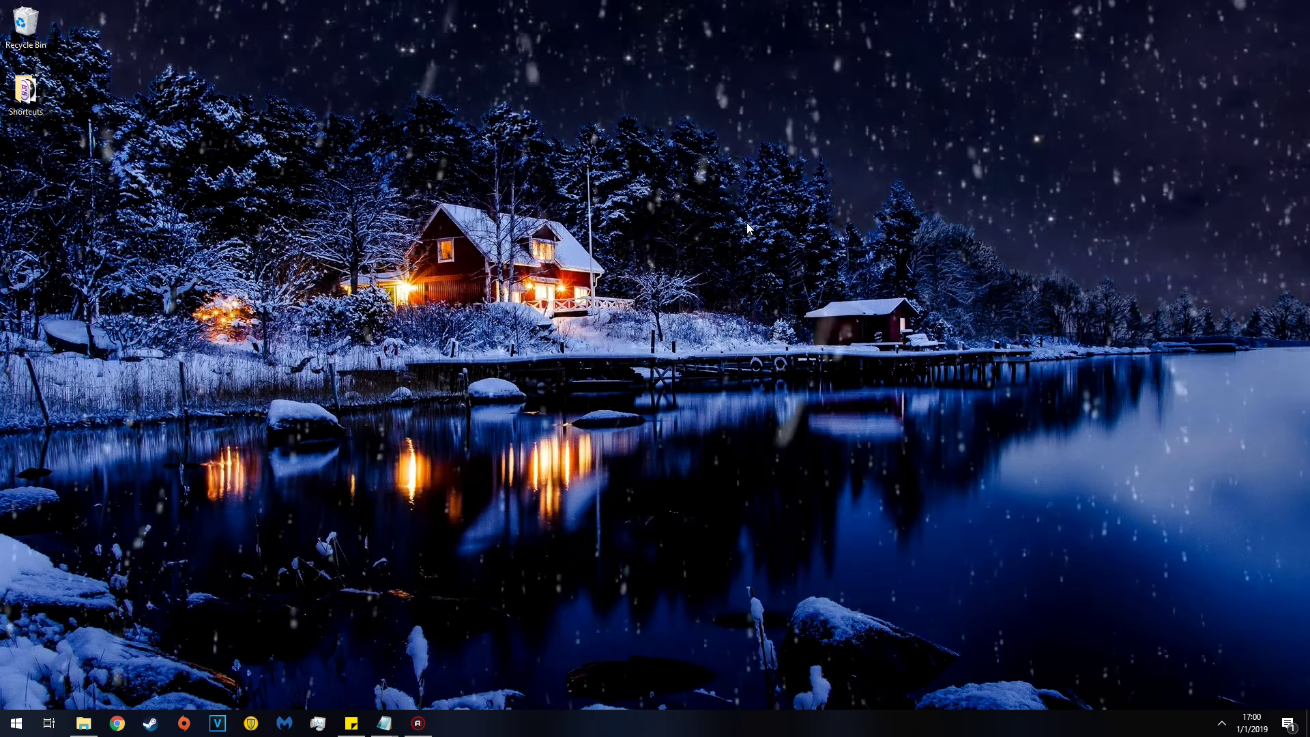